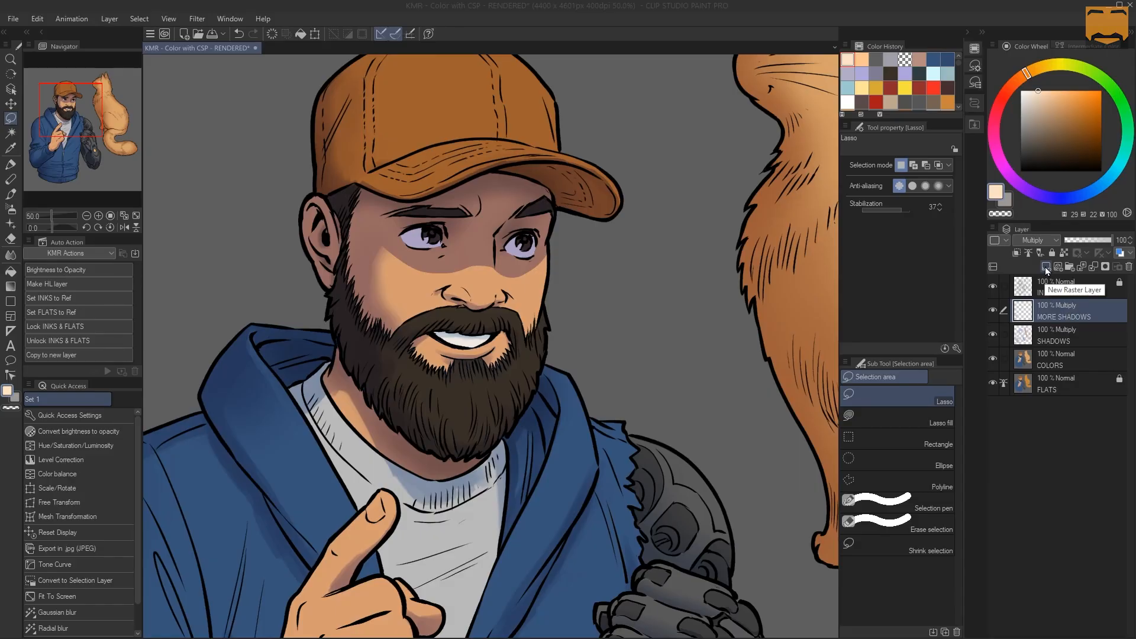
Add a raster layer above MORE SHADOWS and rename it HIGHLIGHTS
left_click(1028, 415)
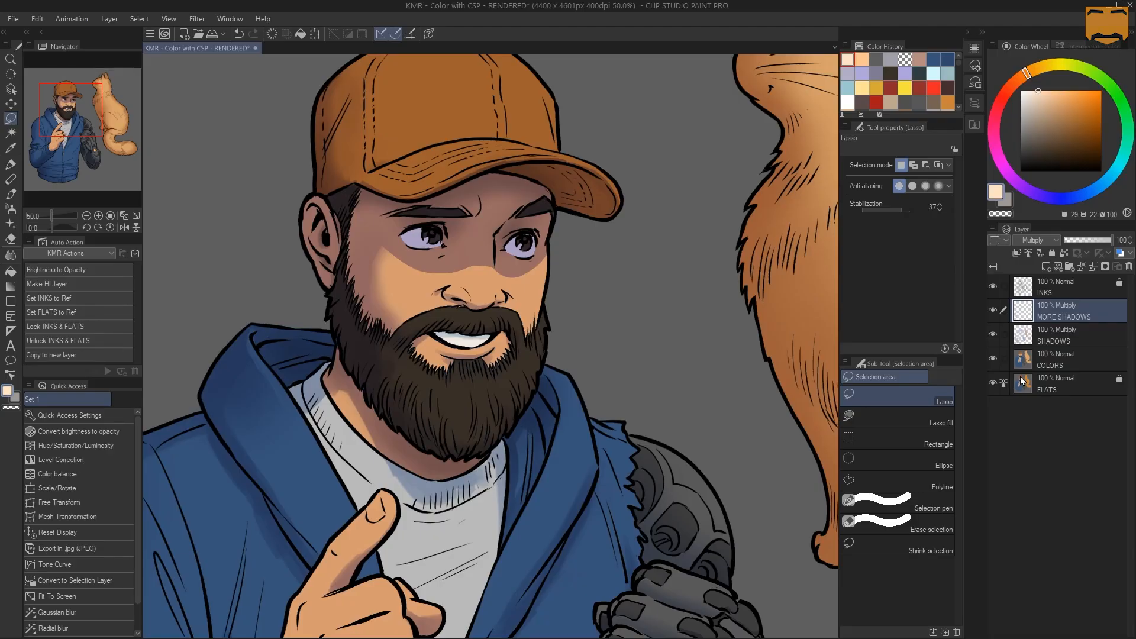
key("ctrl+shift+n")
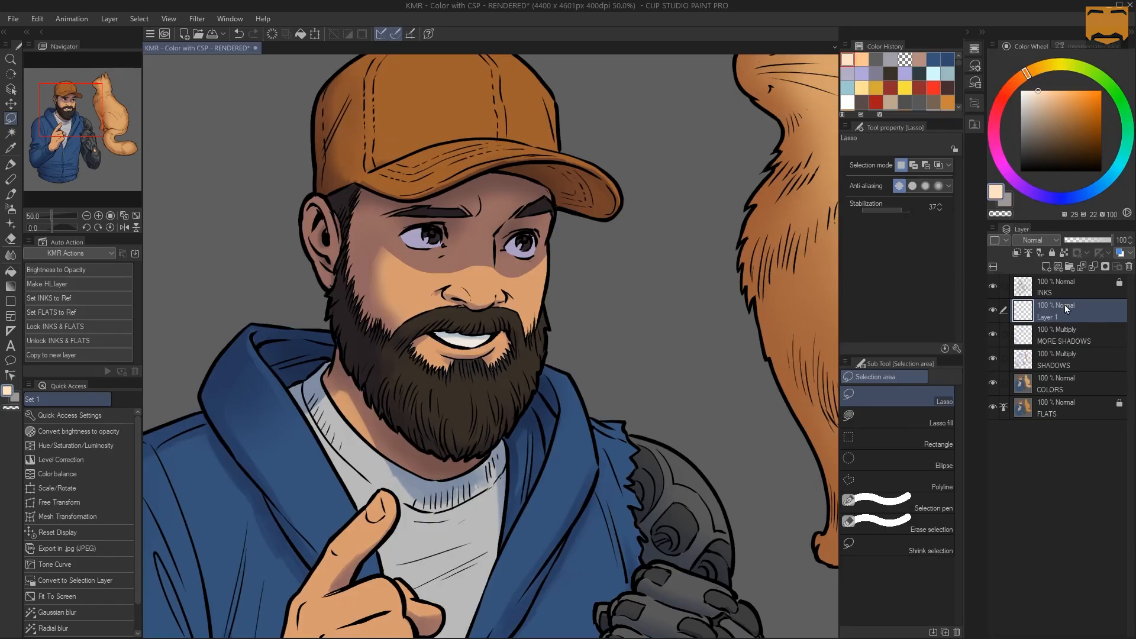
double_click(1051, 317)
type("HIGHLIGHTS")
key("Return")
Examine the whole illustration and the man's cap to judge where the highlights should fall
key("ctrl+space")
left_click(623, 248)
left_click(605, 262, "alt")
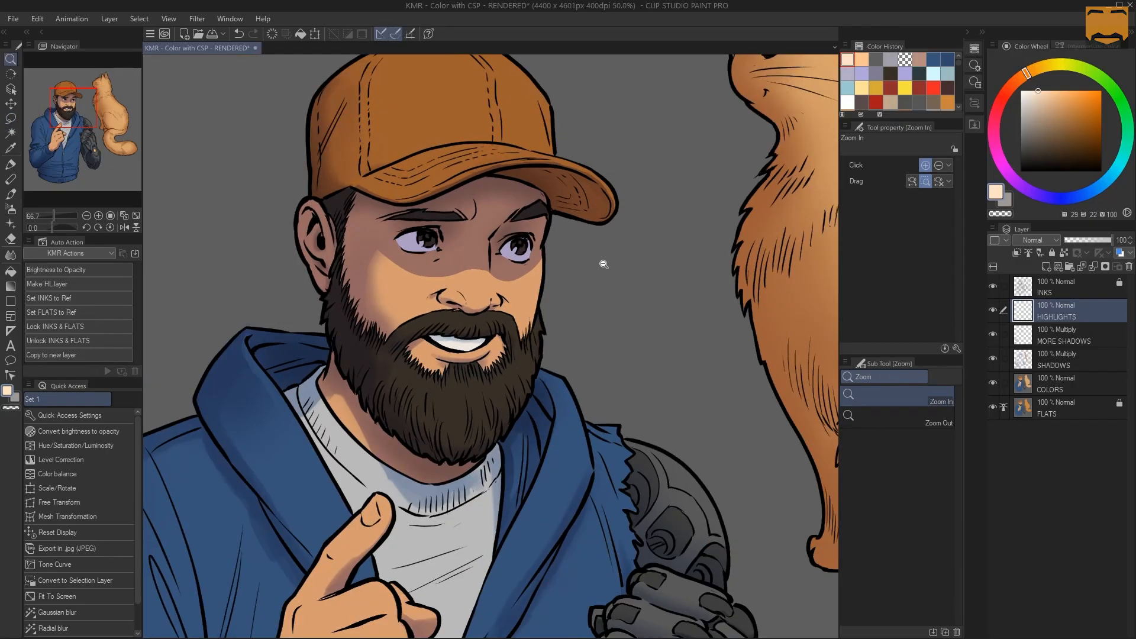
left_click(609, 264, "alt")
left_click_drag(669, 271, 633, 244)
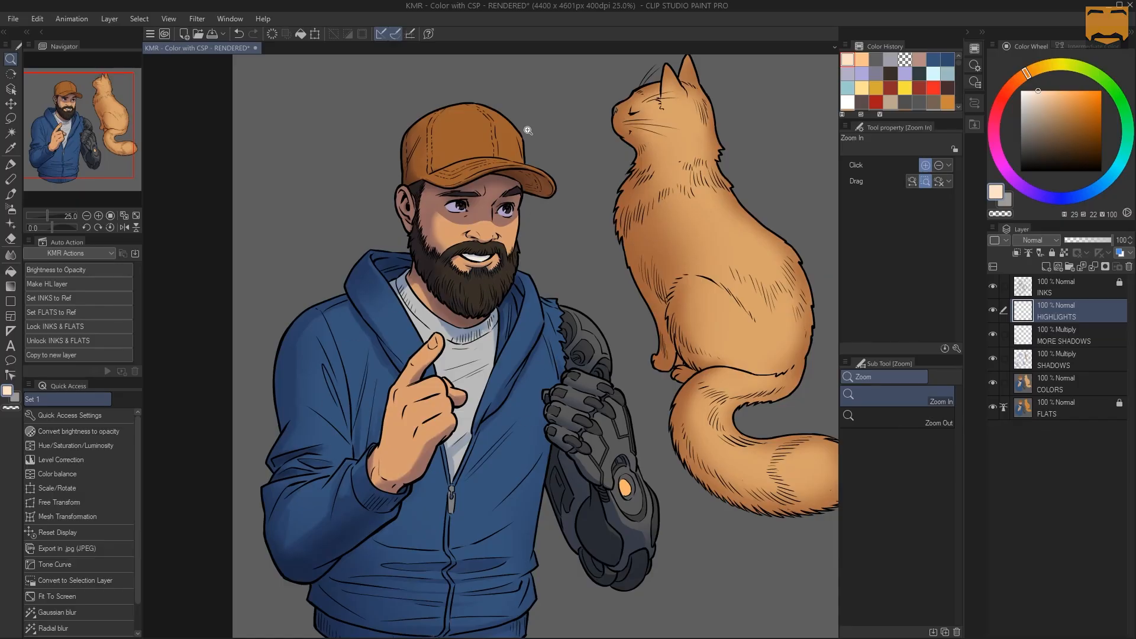
left_click(548, 185)
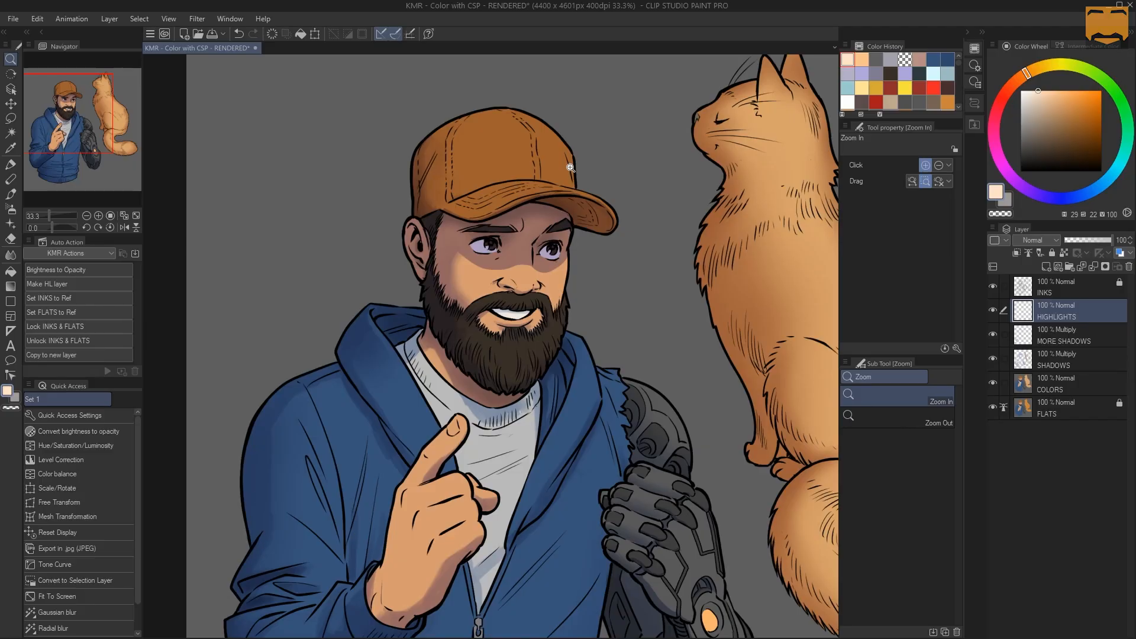
left_click_drag(555, 185, 539, 164)
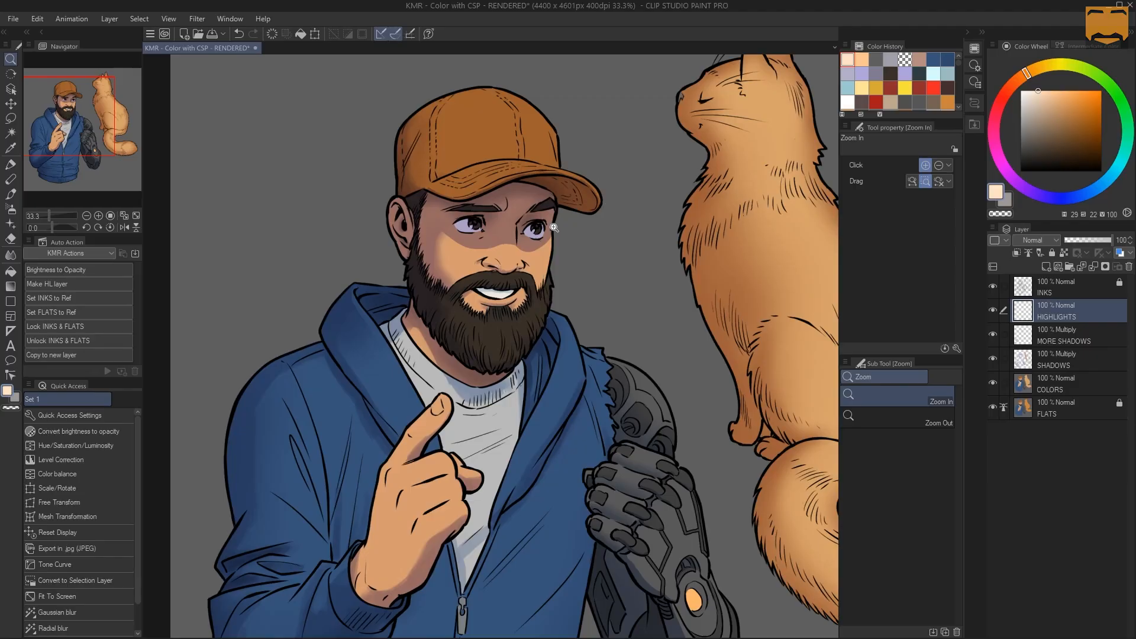
left_click(565, 128)
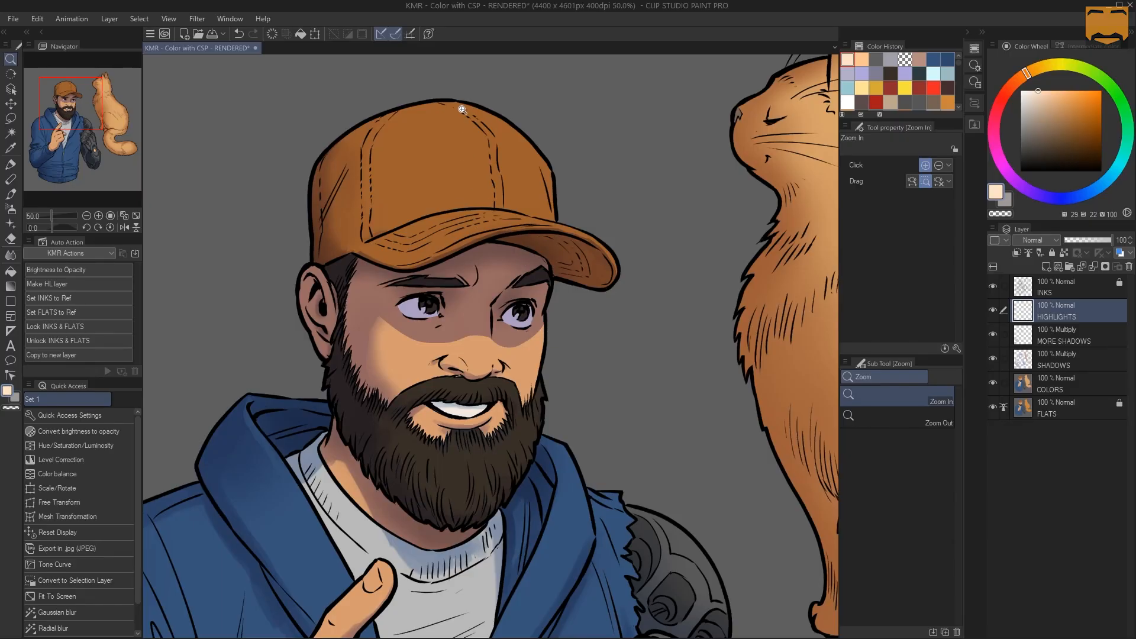
Outline the upper surface of the cap's brim with a closed Polyline selection, following its edges to the tip
key("m")
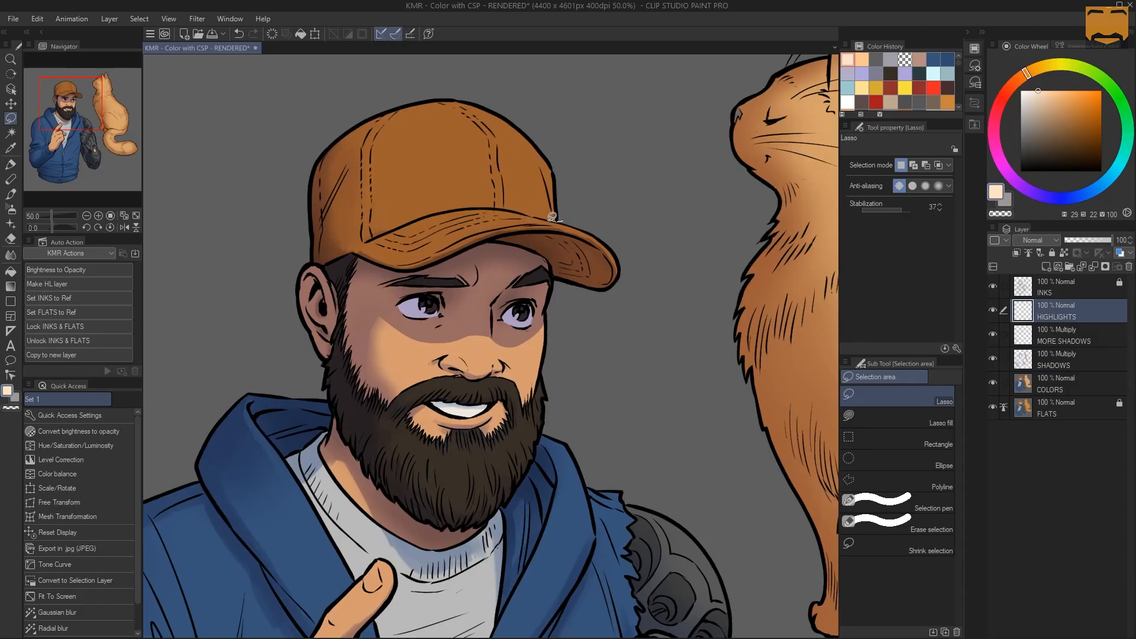
left_click(554, 199)
left_click(592, 202)
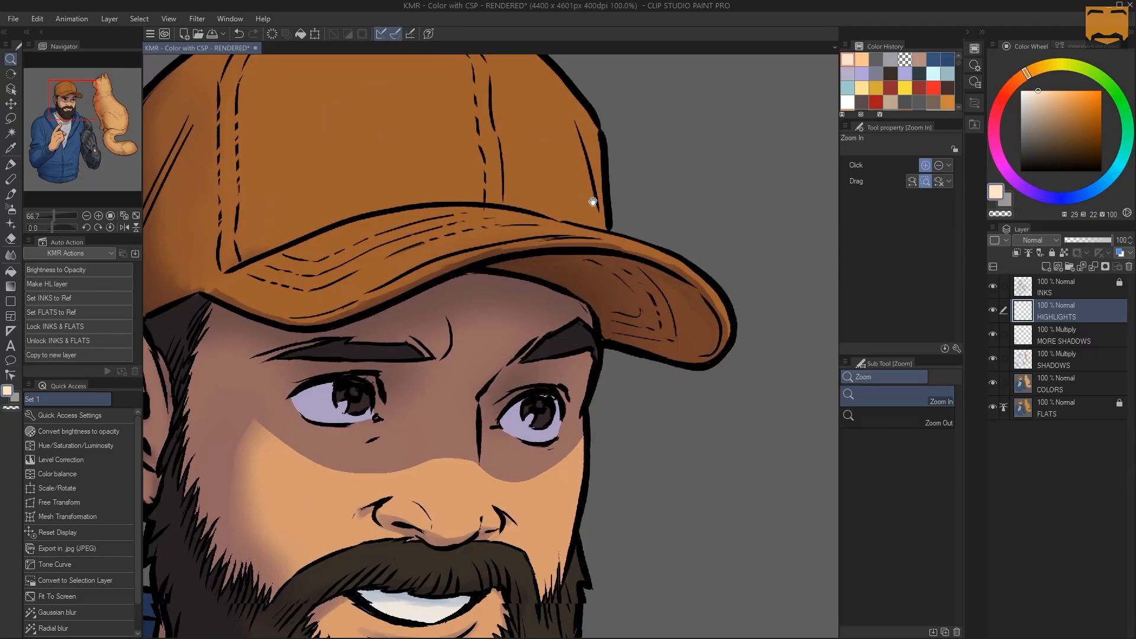
left_click(665, 219)
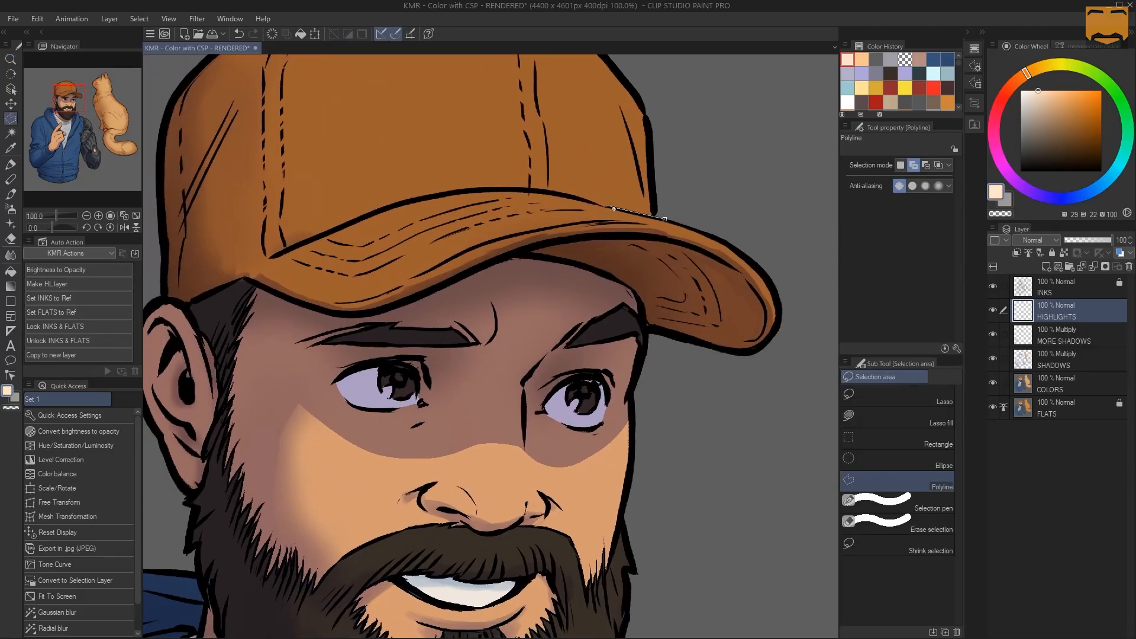
left_click(610, 208)
left_click(557, 192)
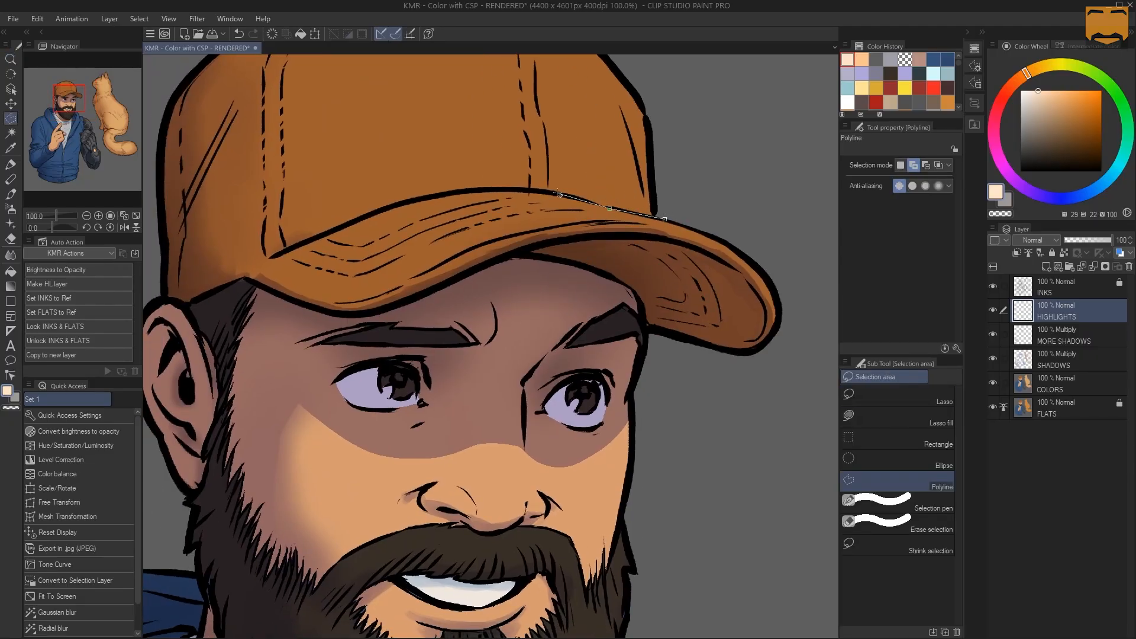
left_click(484, 188)
left_click(421, 197)
left_click(366, 216)
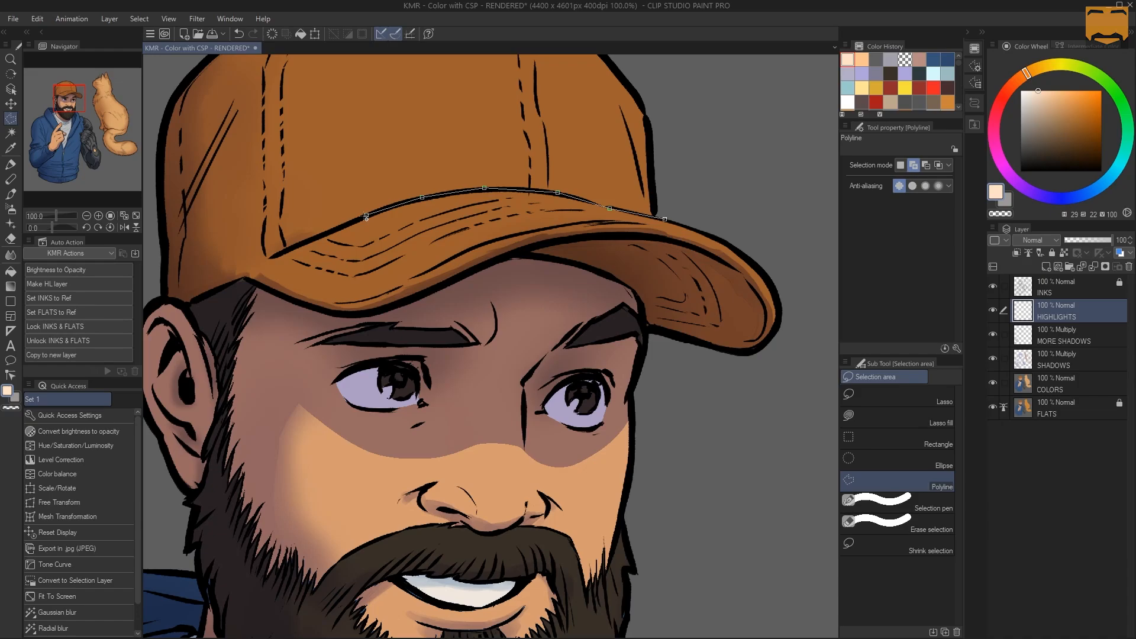
left_click(305, 241)
left_click(262, 272)
left_click(345, 302)
left_click(422, 274)
left_click(467, 251)
left_click(545, 228)
left_click(617, 222)
left_click(659, 227)
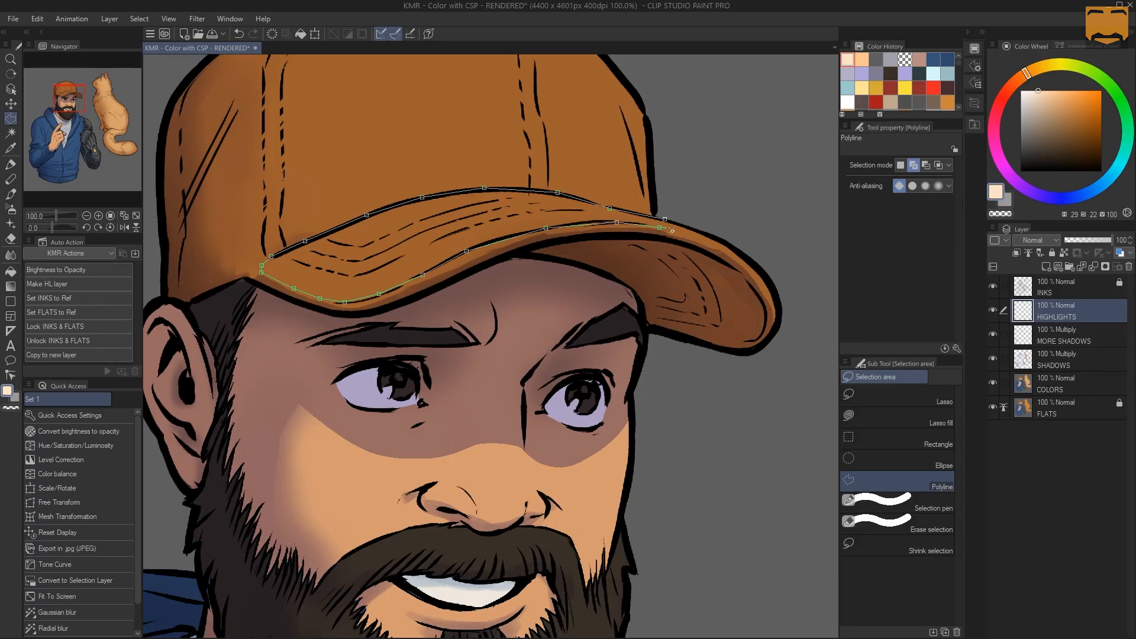
left_click(716, 247)
left_click(775, 323)
left_click(777, 301)
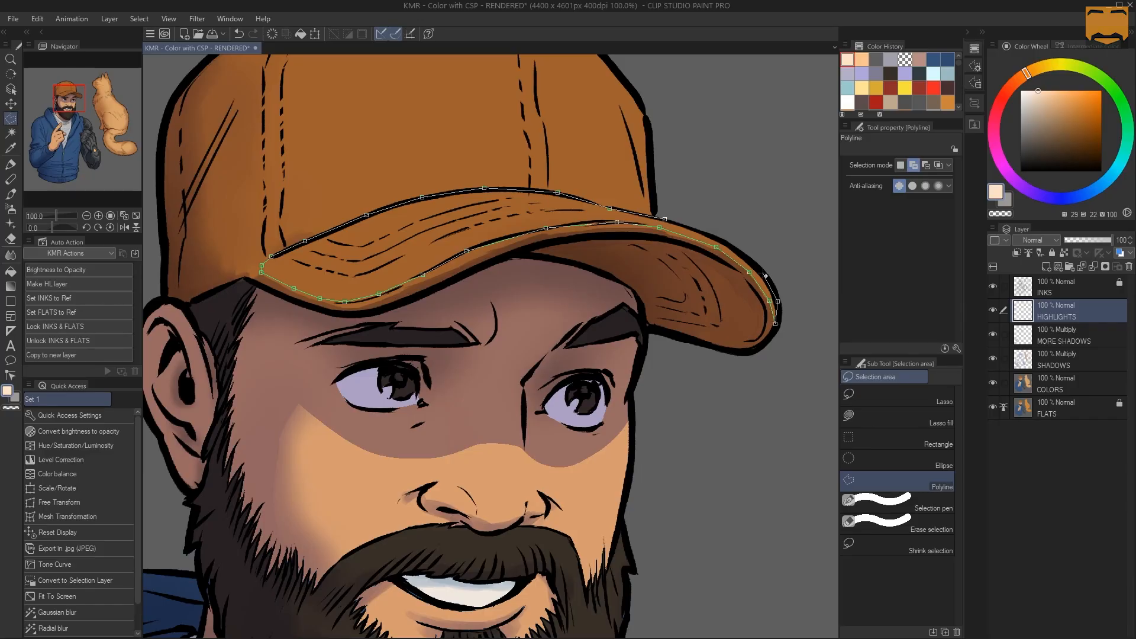
left_click(738, 250)
left_click(666, 219)
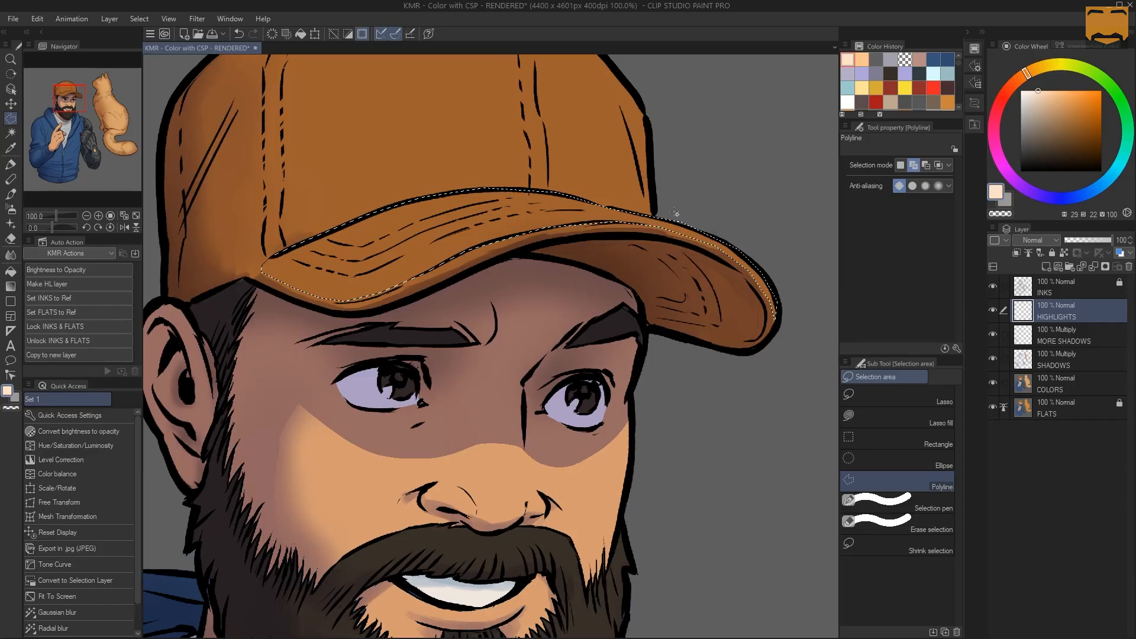
Hide the brim's selection outline and switch to the Soft airbrush
key("ctrl+space")
left_click(572, 244, "ctrl+alt")
left_click(599, 253, "alt")
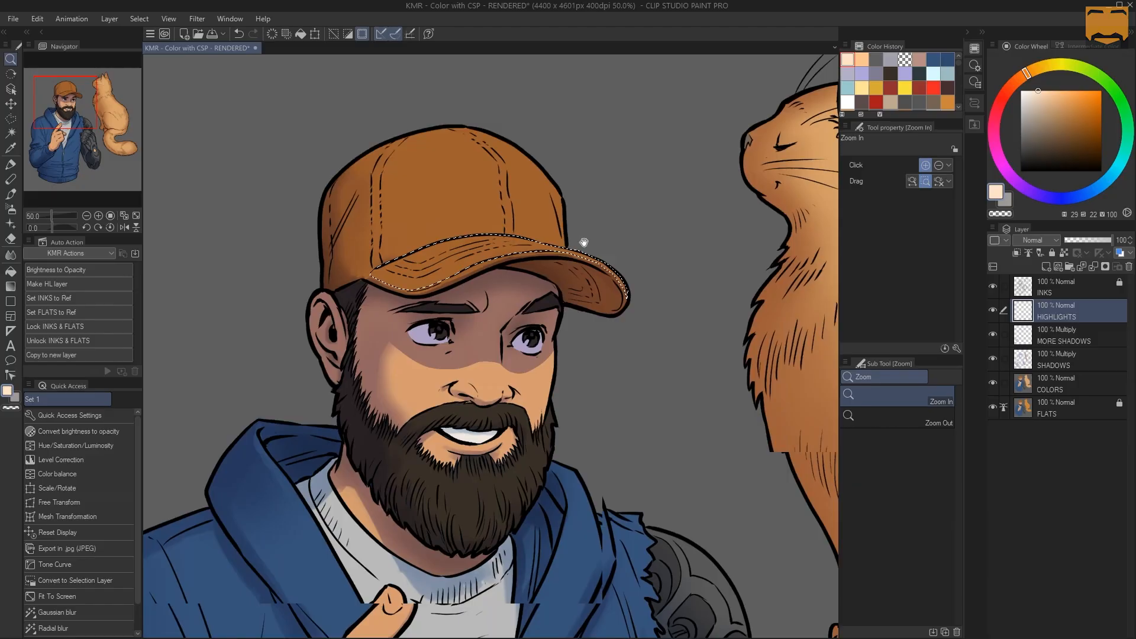
key("ctrl+d")
key("b")
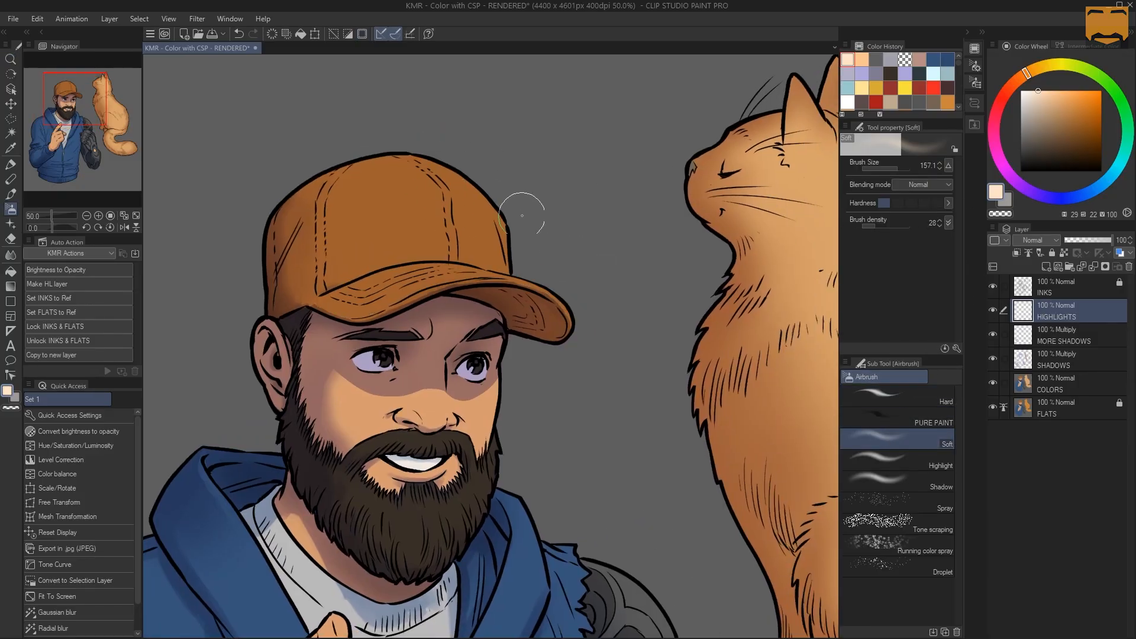
Try airbrushing a light highlight over the cap's brim in Normal mode, and undo it
left_click_drag(502, 230, 583, 235, "ctrl+alt")
left_click_drag(379, 291, 514, 275)
key("ctrl+z")
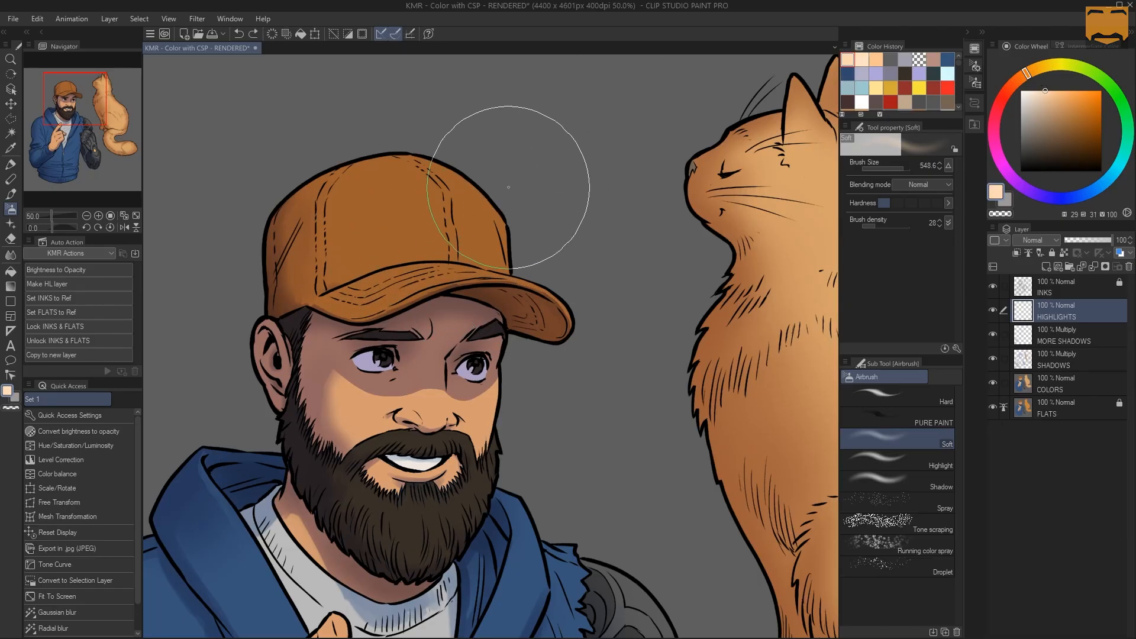
Set the HIGHLIGHTS layer's blending mode to Hard light and choose a light orange with 37 saturation
left_click(1053, 240)
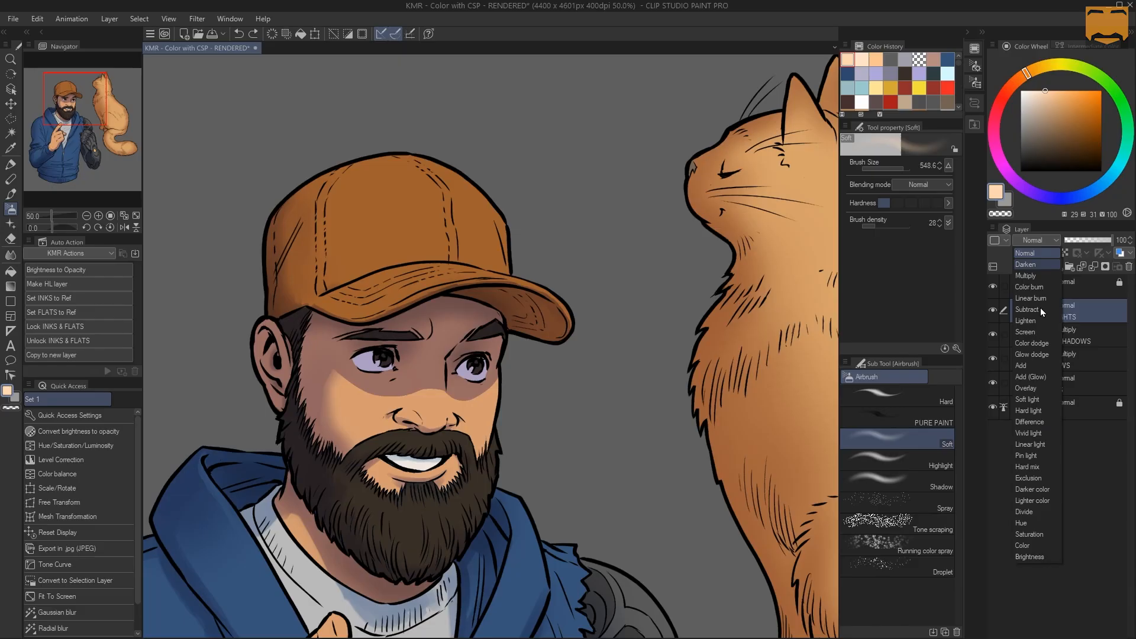
left_click(1033, 410)
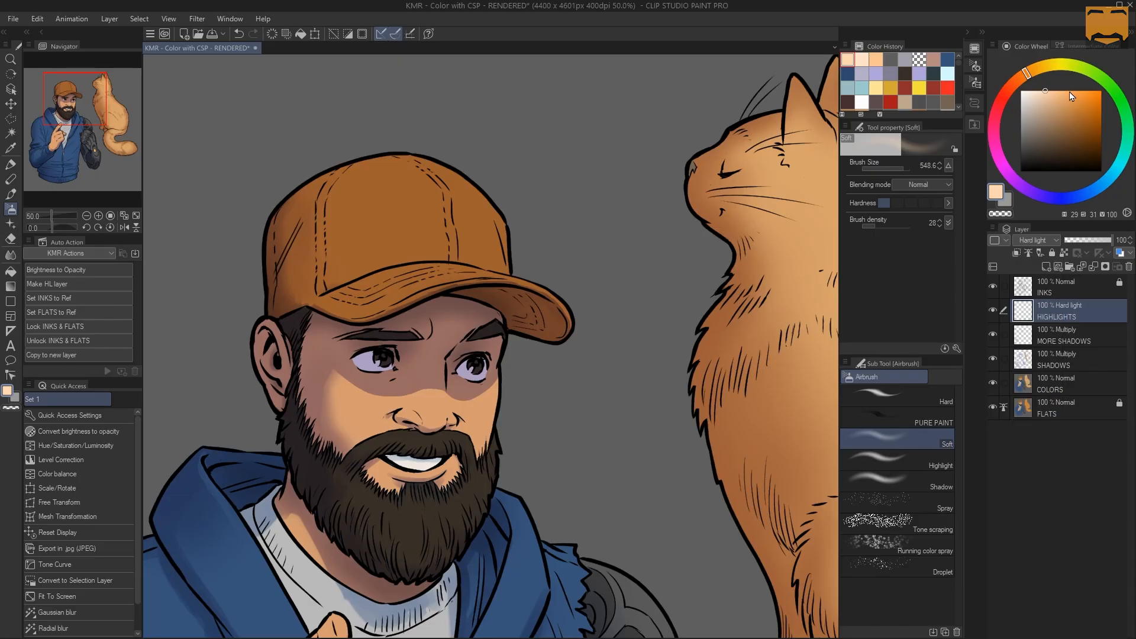
left_click(1050, 91)
Airbrush soft highlights along the cap's brim, reducing the brush size to about 300 for the front edge
mouse_move(391, 269)
left_mouse_down()
mouse_move(504, 231)
mouse_move(425, 243)
left_mouse_up()
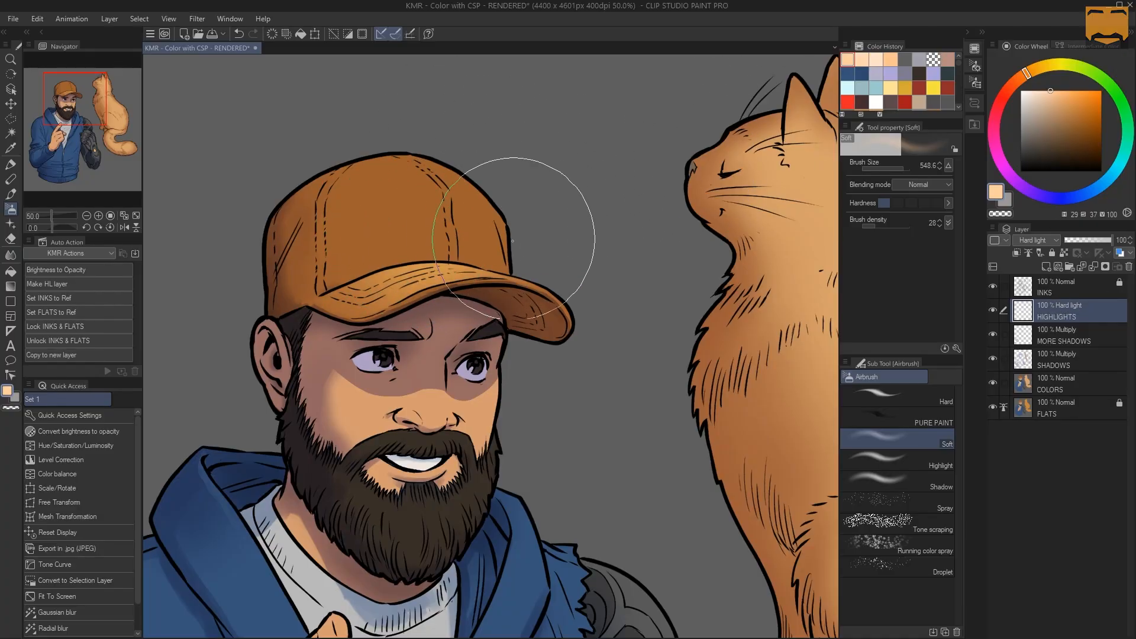
key("bracketleft")
key("bracketleft")
key("bracketleft")
key("bracketleft")
mouse_move(475, 254)
left_mouse_down()
mouse_move(532, 253)
mouse_move(536, 277)
left_mouse_up()
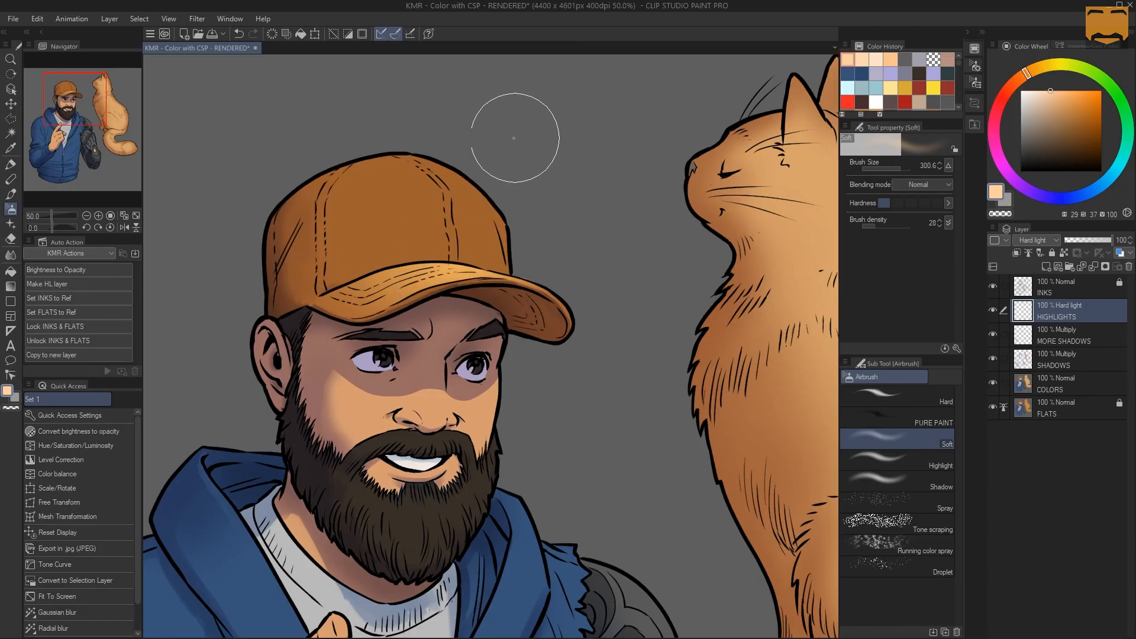
Replace the brim selection with an auto selection of the whole cap from the referred layer, and hide its outline
key("m")
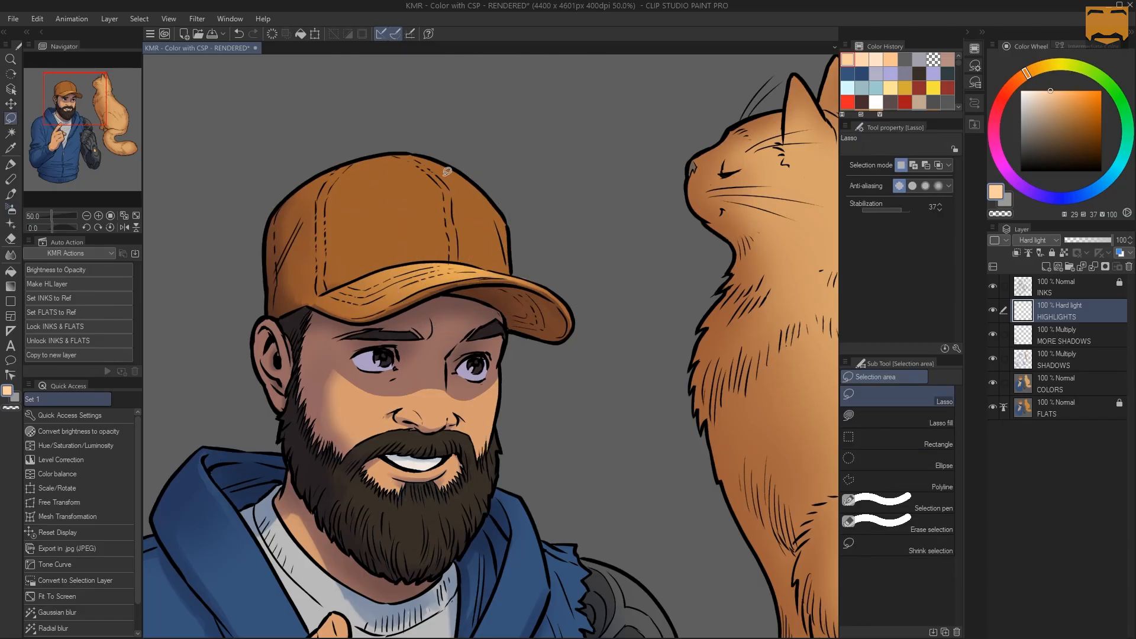
key("w")
left_click(422, 184)
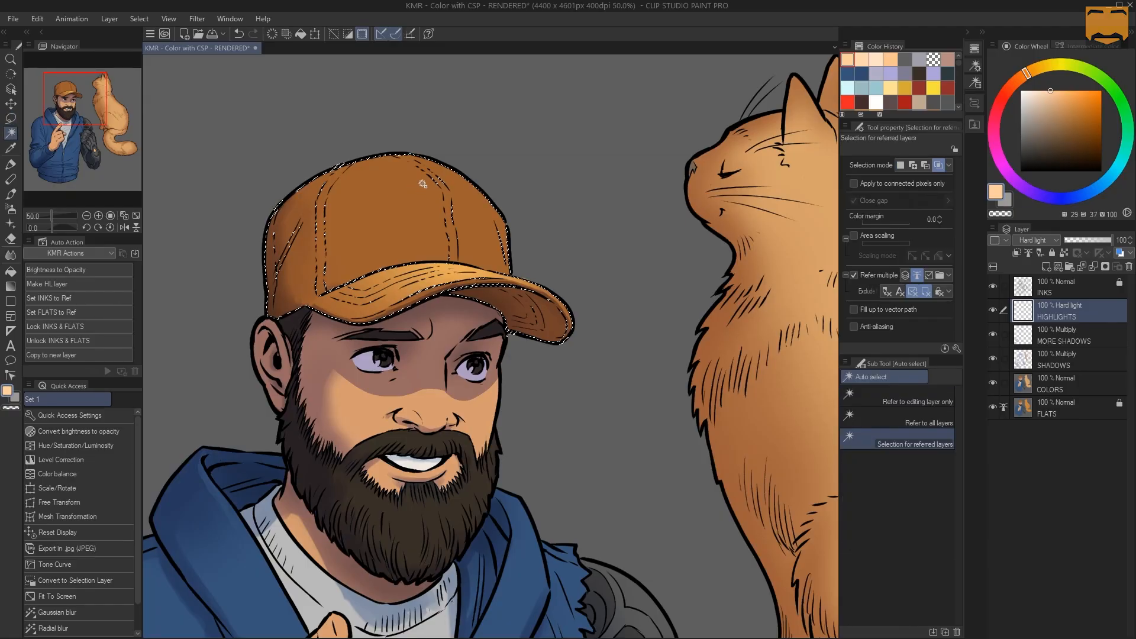
key("ctrl+h")
Airbrush soft highlights across the top of the cap's crown, using brush sizes of about 550 and 313
key("b")
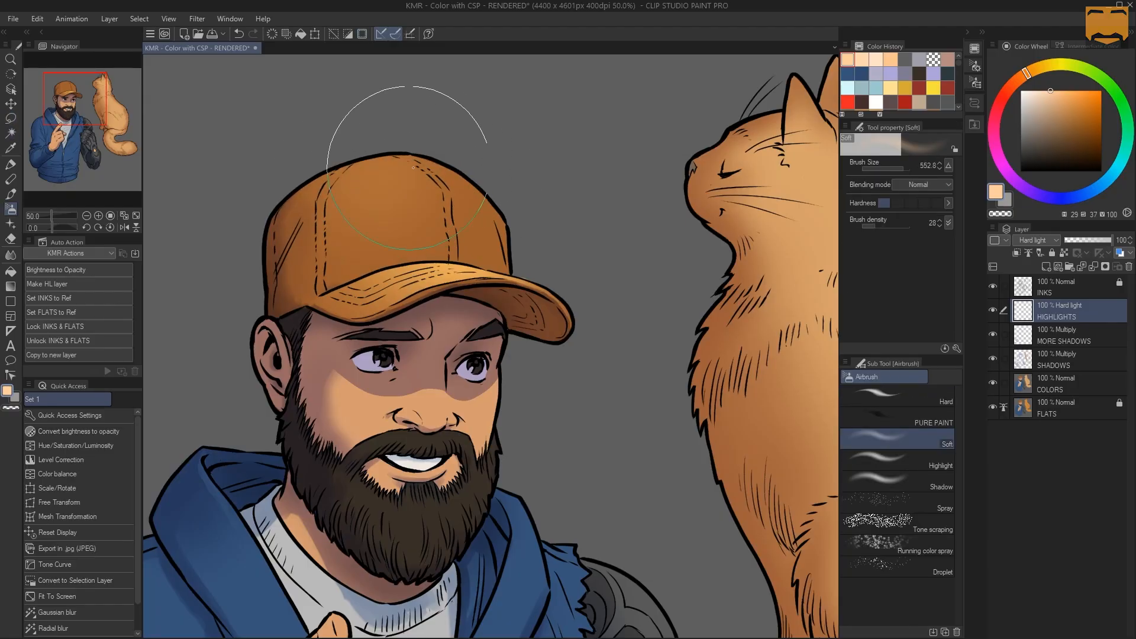
mouse_move(413, 168)
left_mouse_down()
mouse_move(478, 175)
mouse_move(513, 164)
mouse_move(452, 183)
mouse_move(416, 181)
mouse_move(393, 161)
mouse_move(459, 145)
mouse_move(440, 146)
mouse_move(503, 159)
left_mouse_up()
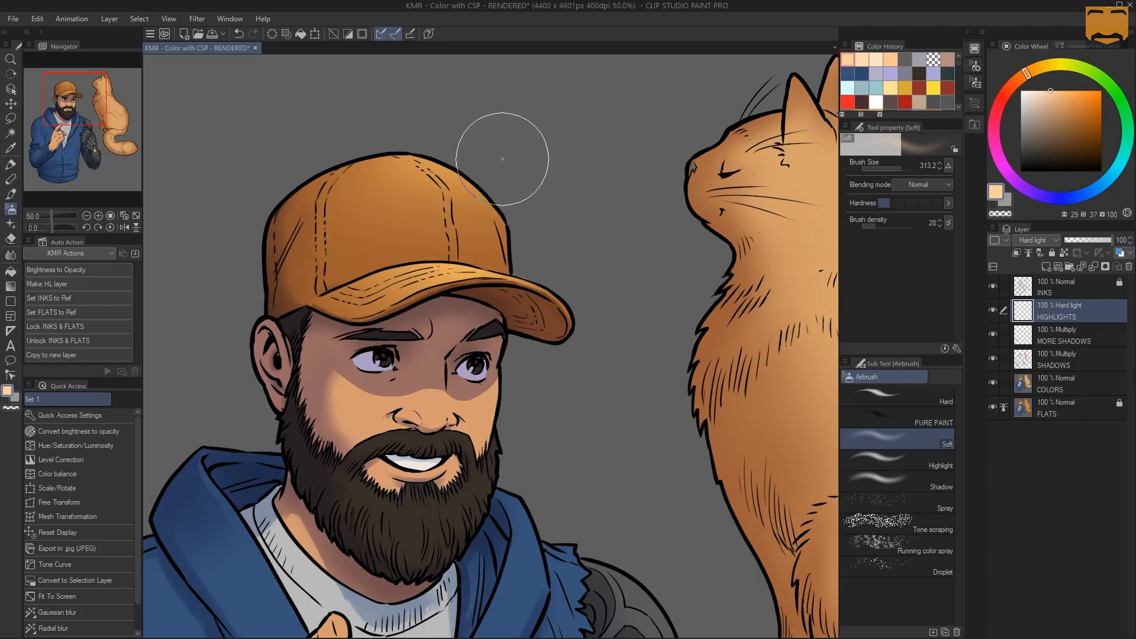
left_click_drag(355, 158, 362, 159)
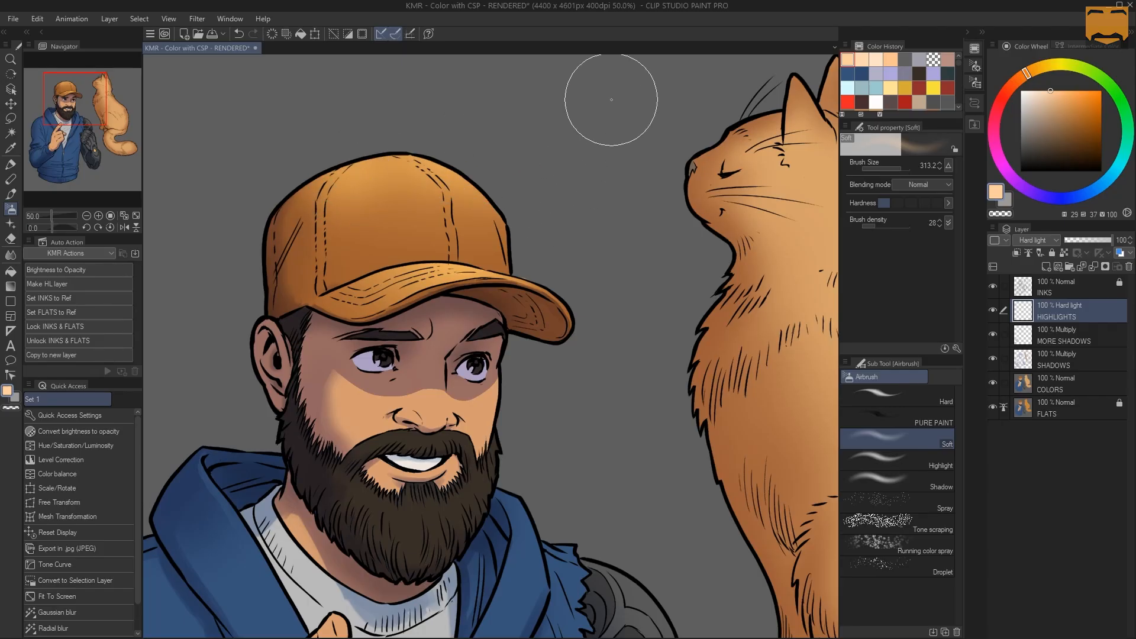
Try shifting the cap highlights' hue with saturation at 72 in Hue/Saturation/Luminosity, and cancel the adjustment
key("z")
left_click(496, 233, "alt")
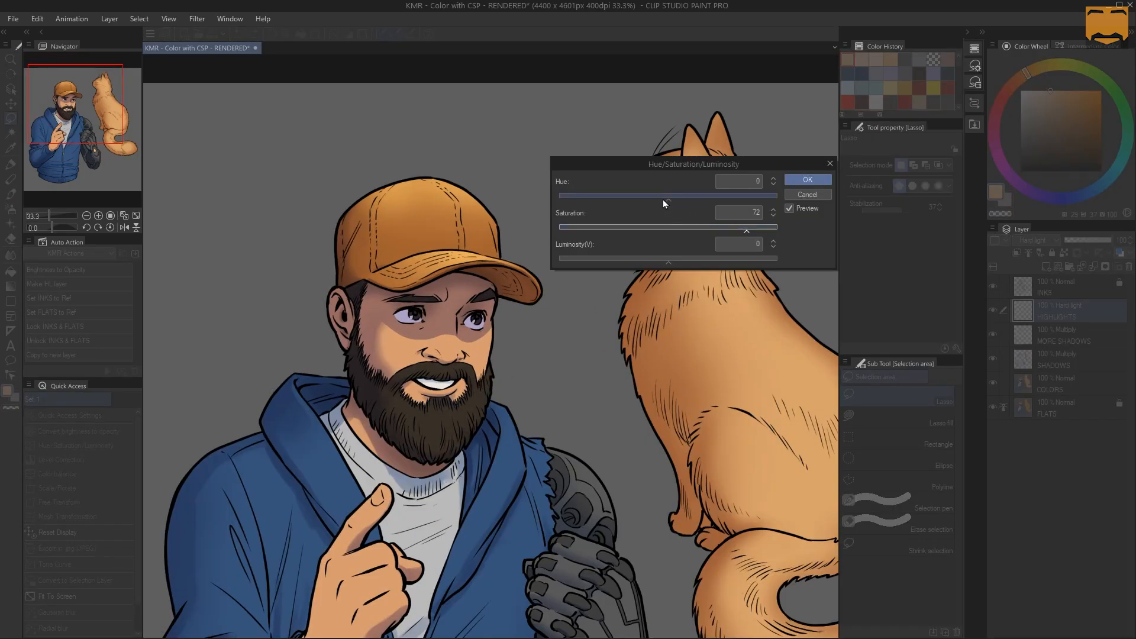
left_click_drag(663, 199, 660, 197)
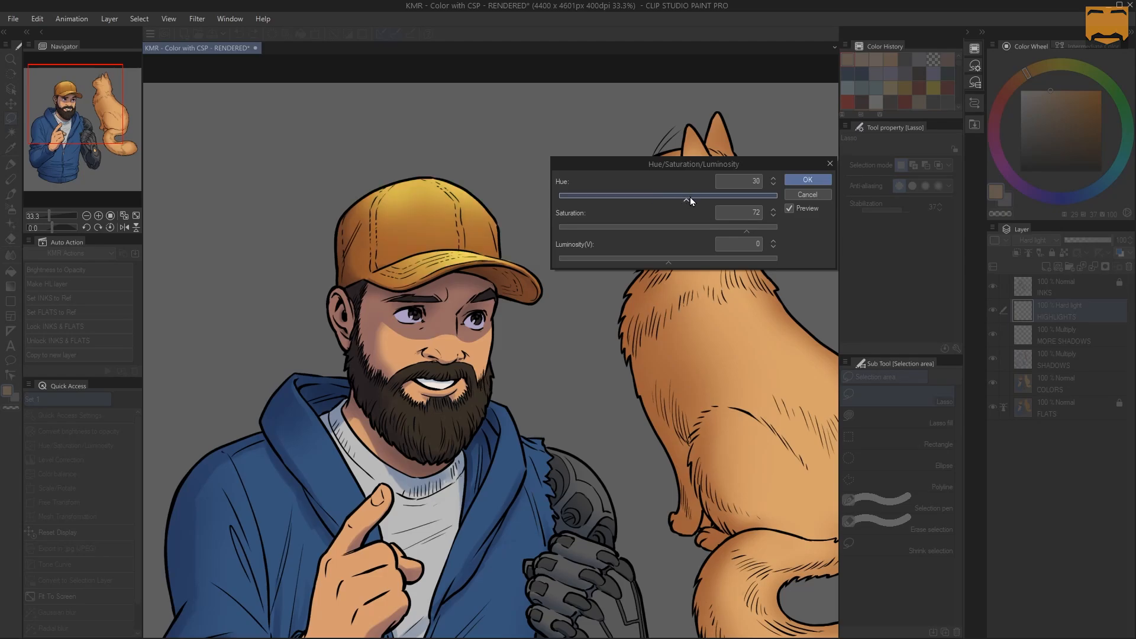
left_click_drag(676, 200, 660, 200)
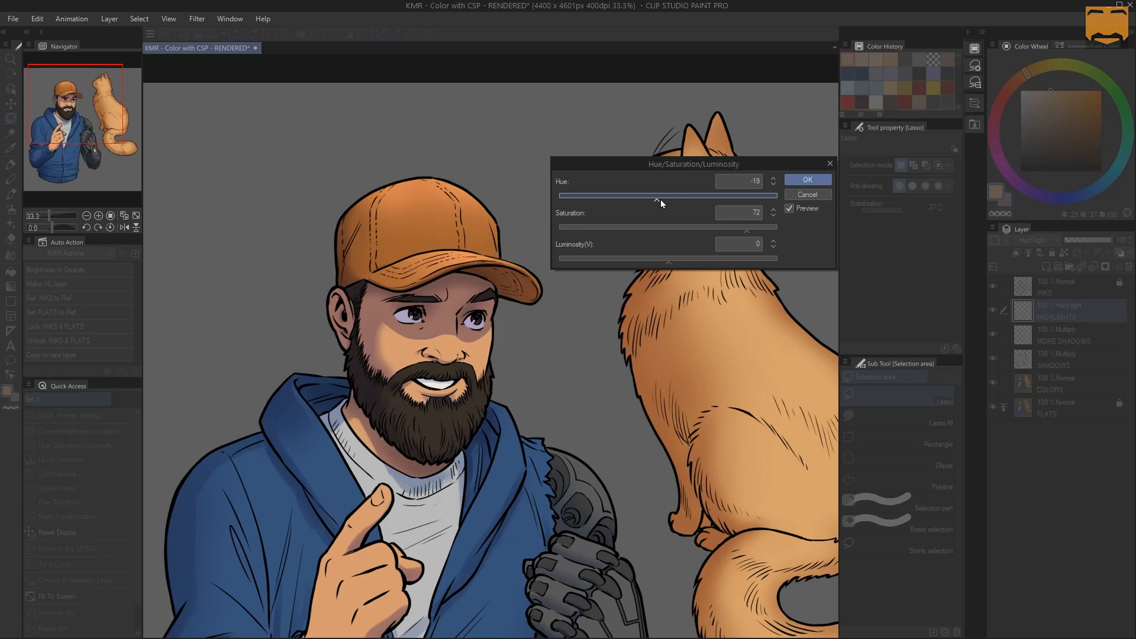
left_click(810, 197)
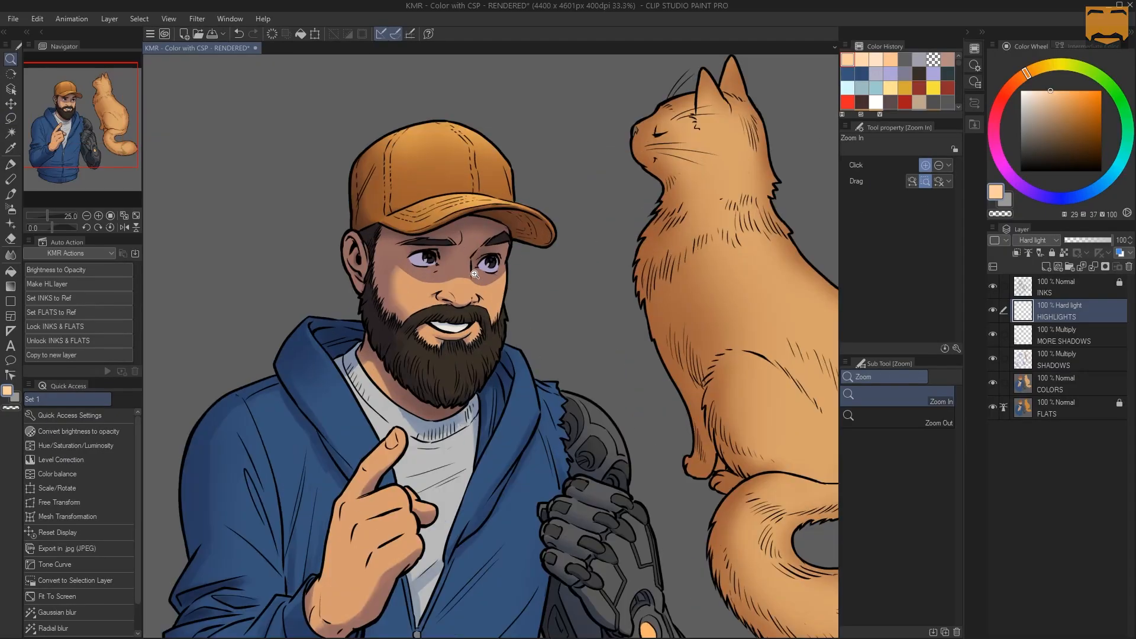
Try auto-selecting the man's skin areas from the referred layer, and clear the selection
left_click(448, 305)
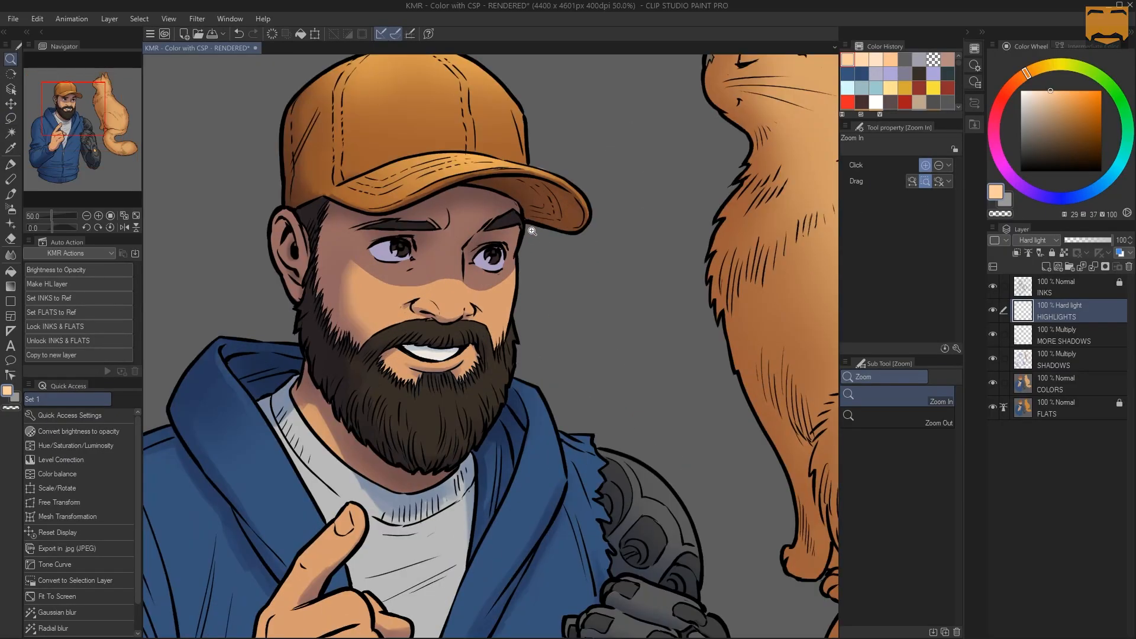
key("w")
left_click(475, 310)
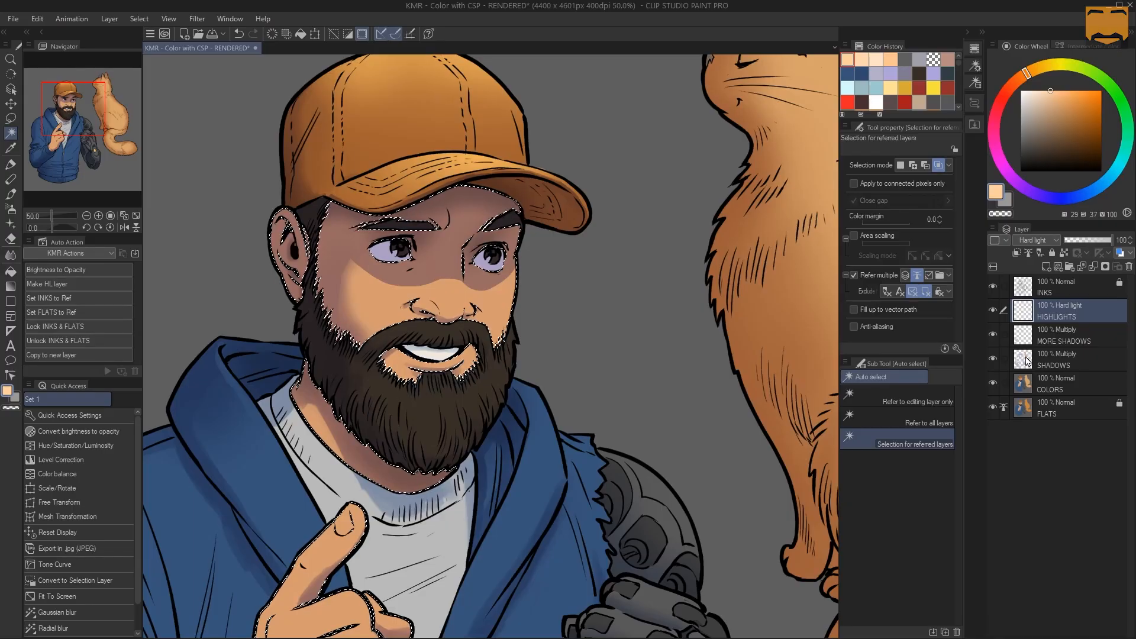
key("ctrl+d")
Try loading the SHADOWS layer's painted areas as a selection and limiting it to the face with the Lasso
key("m")
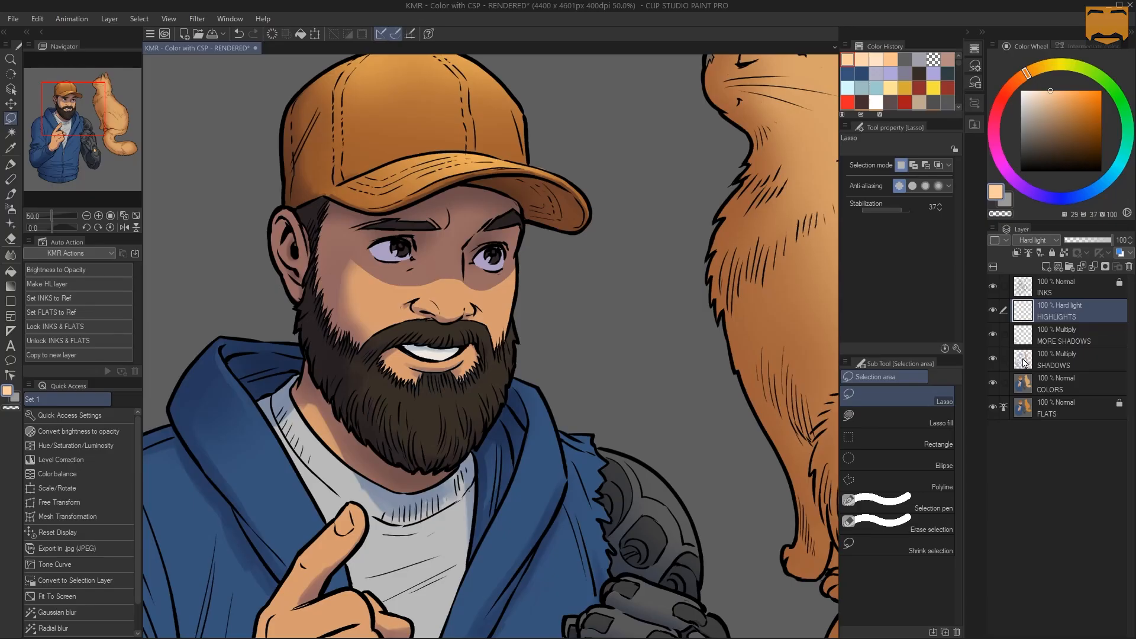
left_click(1028, 362, "ctrl")
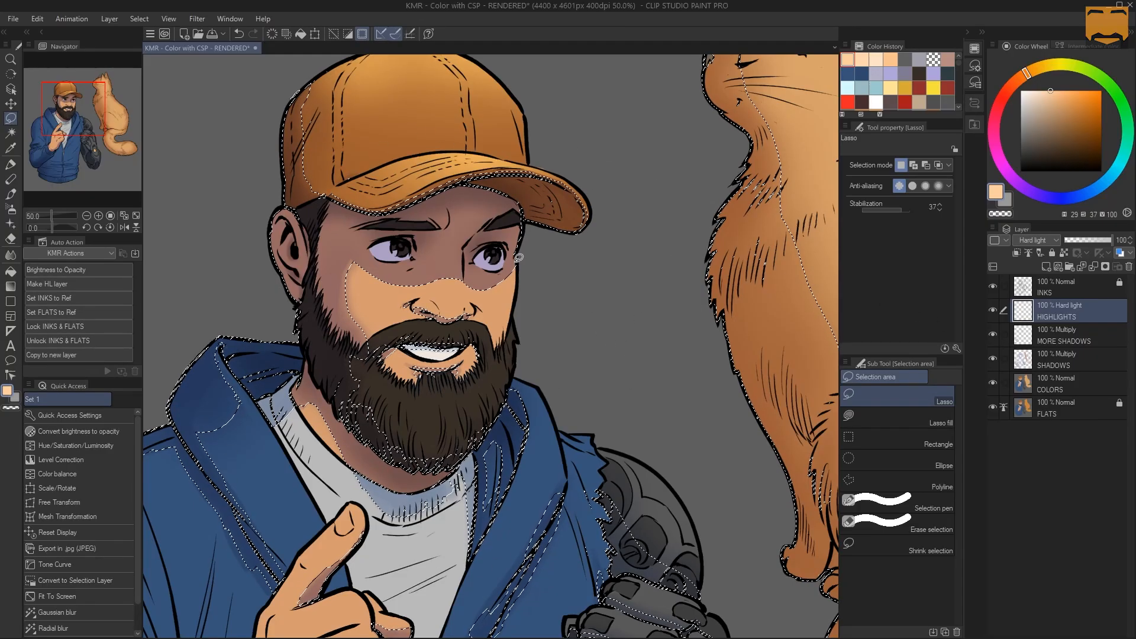
key("ctrl+d")
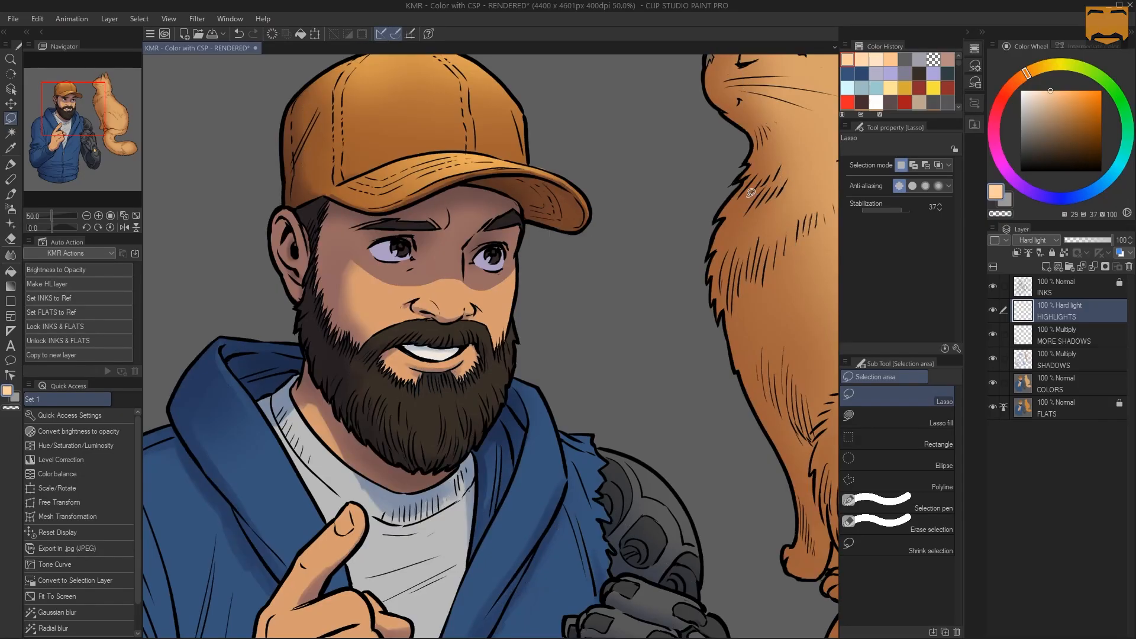
mouse_move(507, 121)
left_mouse_down()
mouse_move(520, 137)
mouse_move(414, 159)
mouse_move(414, 409)
mouse_move(546, 175)
left_mouse_up()
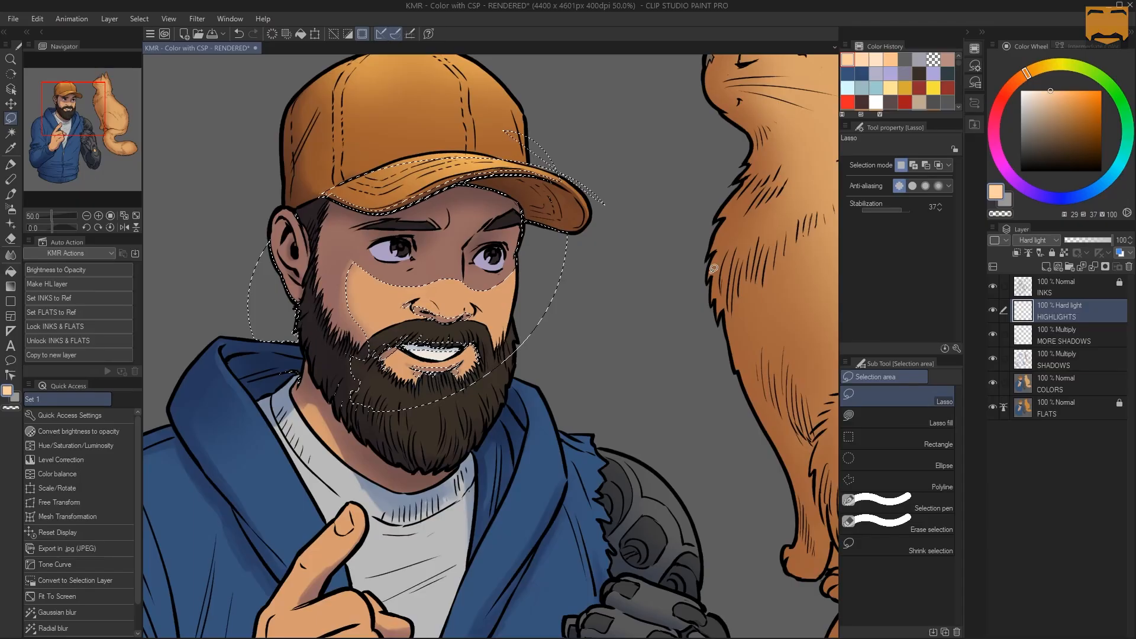
key("ctrl+d")
On the HIGHLIGHTS layer, auto-select the man's skin, subtract the SHADOWS layer's painted areas from the selection, and hide the selection outline
left_click(1028, 379)
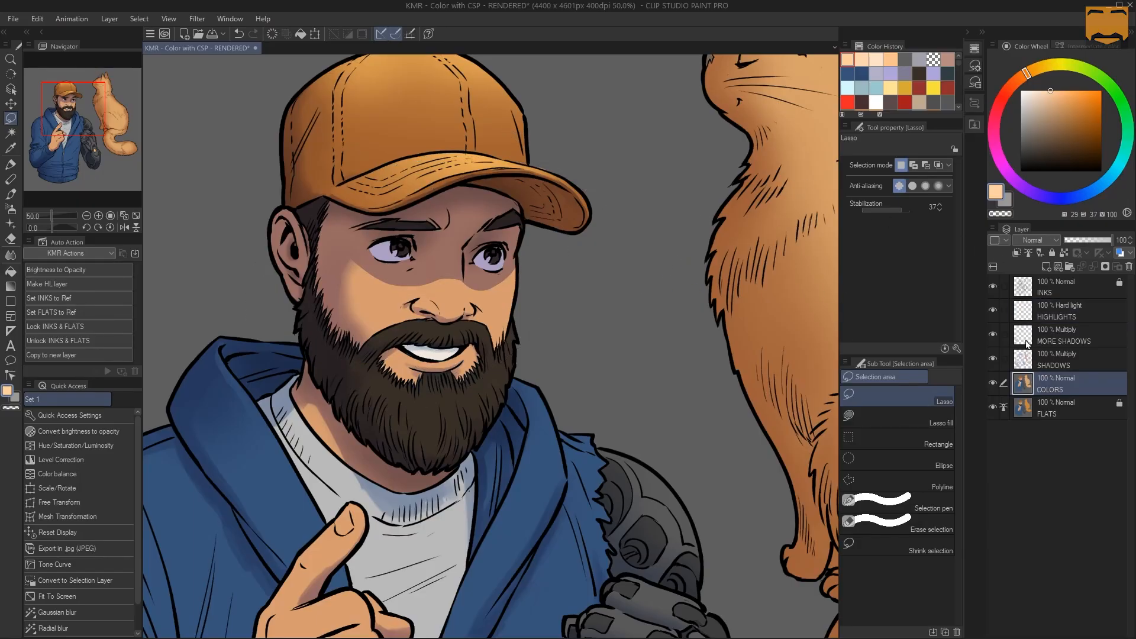
left_click(1024, 309)
key("w")
left_click(354, 314)
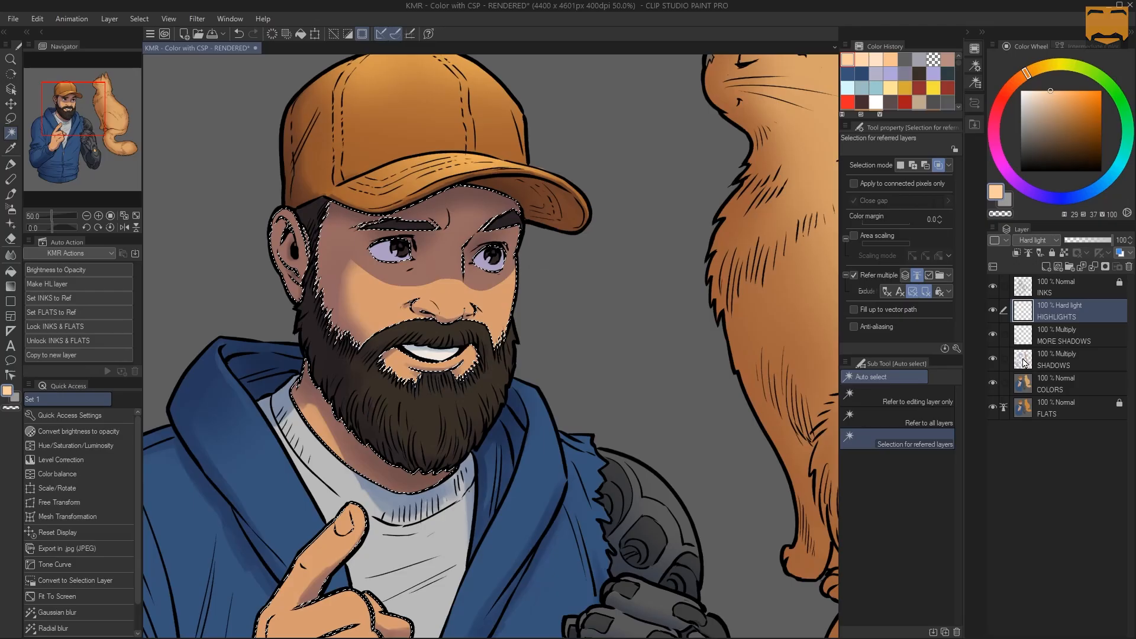
left_click(1030, 359, "ctrl")
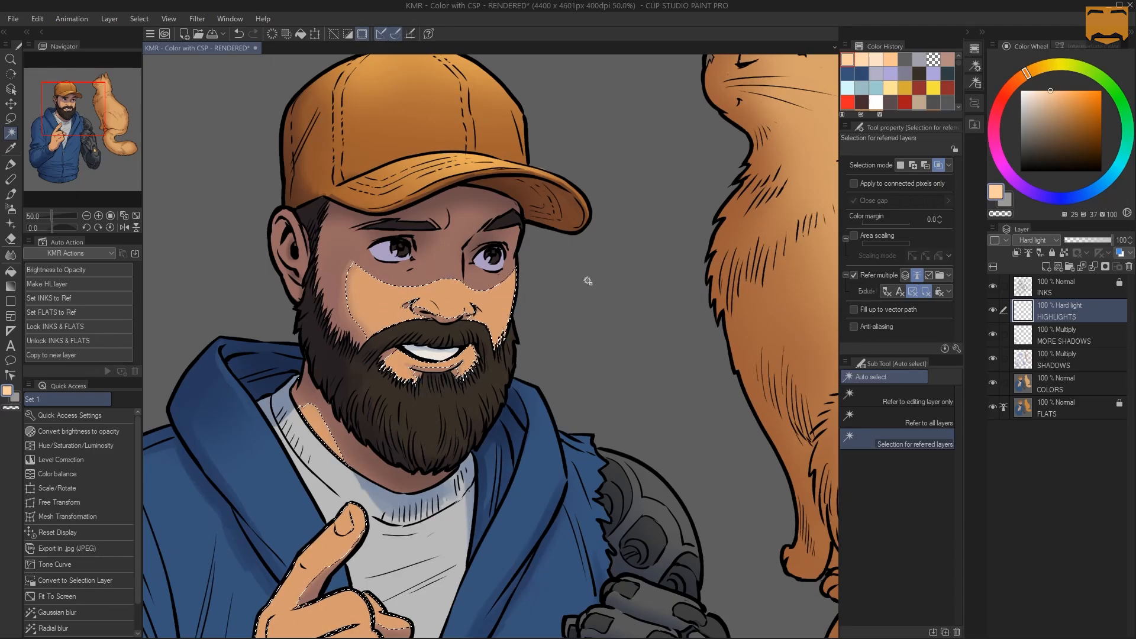
key("ctrl+d")
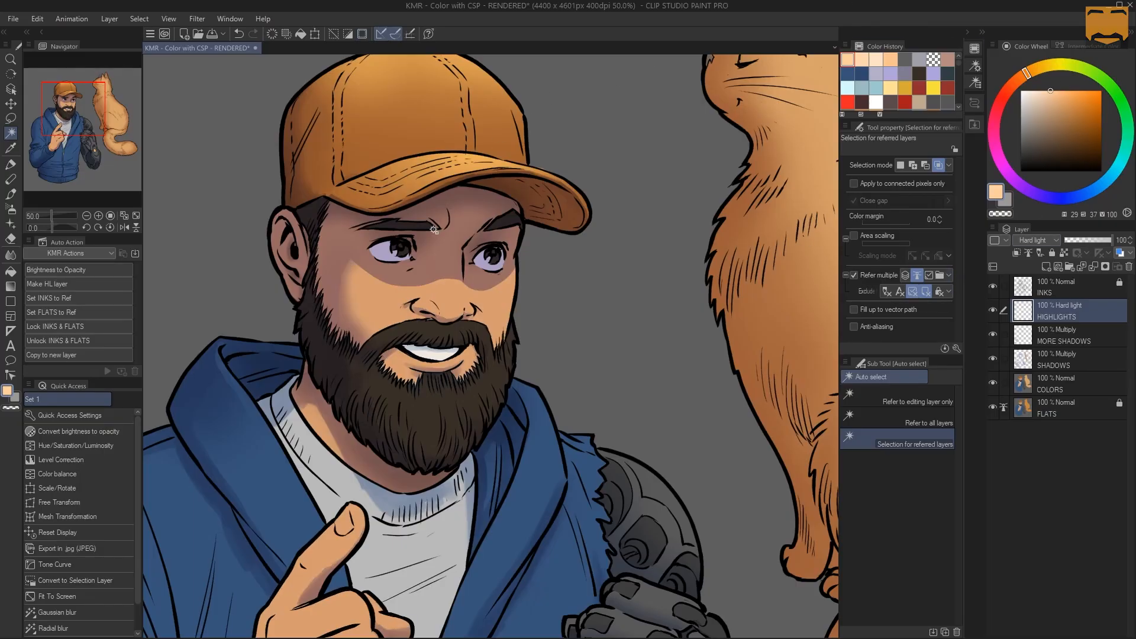
Airbrush a soft highlight on the man's nose using the Soft airbrush at a brush size of about 116
key("ctrl+space")
left_click(471, 253)
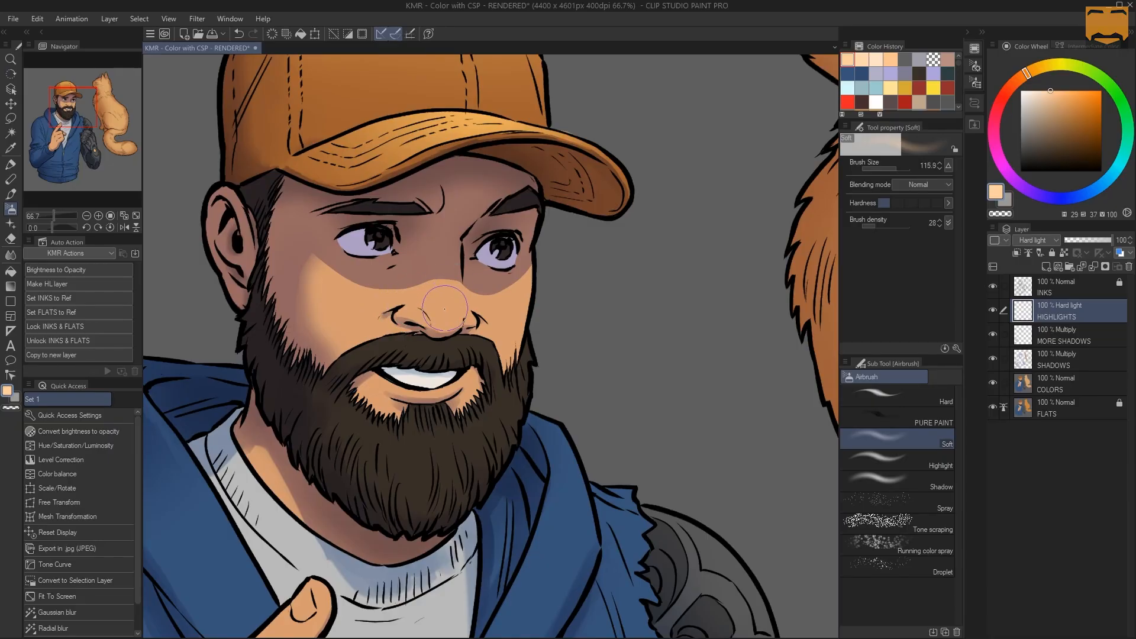
mouse_move(445, 300)
left_mouse_down()
mouse_move(444, 260)
mouse_move(448, 314)
mouse_move(410, 309)
mouse_move(446, 320)
mouse_move(430, 302)
mouse_move(410, 308)
mouse_move(445, 320)
mouse_move(443, 294)
left_mouse_up()
key("bracketleft")
key("bracketleft")
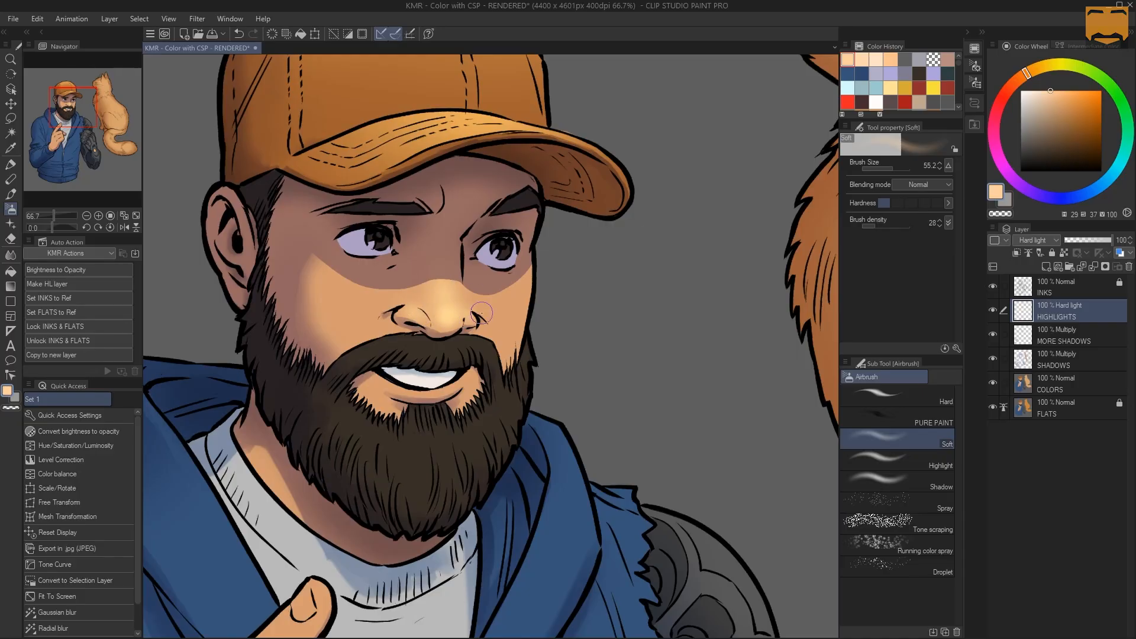
Enlarge the soft airbrush and paint highlights on the lit part of both cheeks below the cap's shadow
key("bracketright")
key("bracketright")
key("bracketright")
left_click_drag(358, 308, 366, 284)
left_click_drag(511, 301, 519, 289)
Airbrush soft highlights beside the moustache and along the lower lip with a brush size of about 83, undoing the first stroke
key("bracketleft")
key("bracketleft")
key("bracketleft")
key("bracketleft")
key("bracketleft")
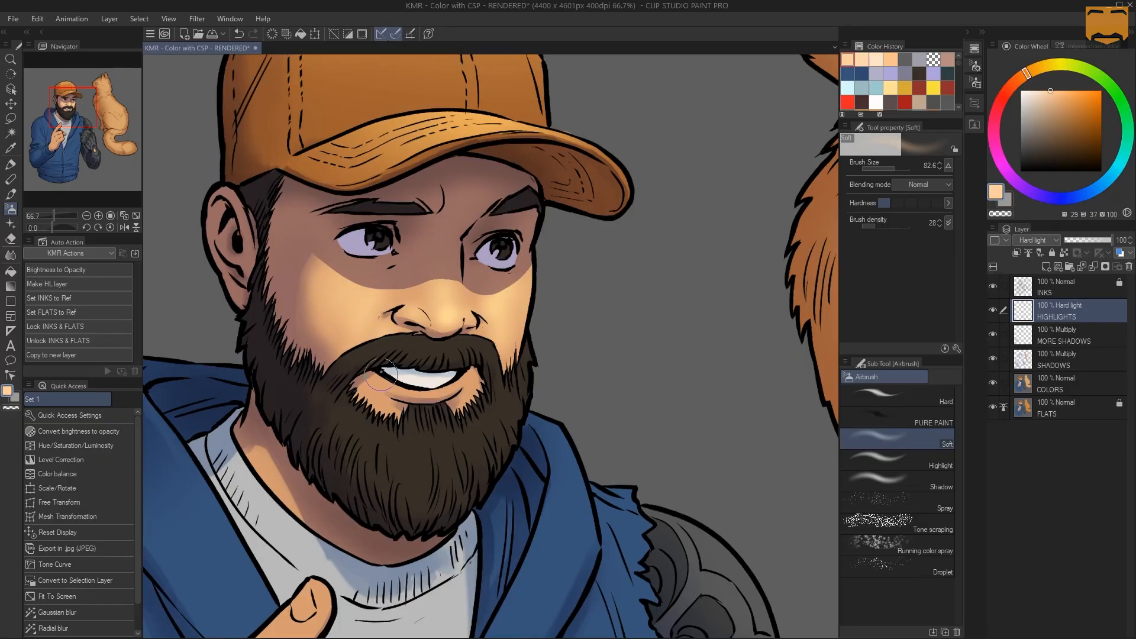
key("ctrl+z")
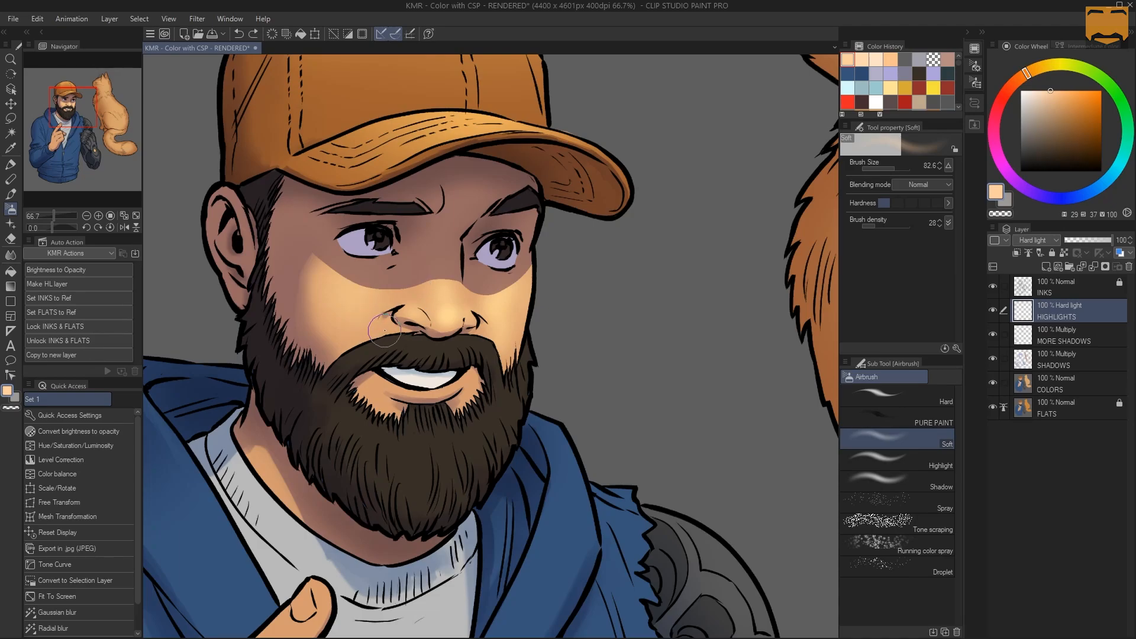
left_click_drag(380, 331, 376, 352)
left_click_drag(413, 388, 446, 384)
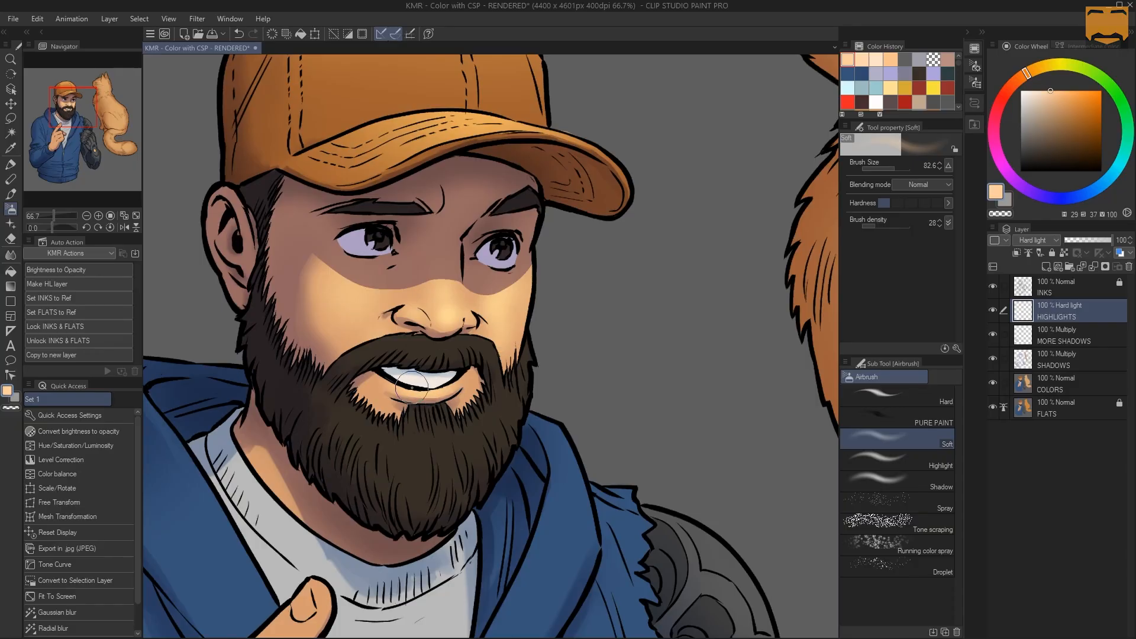
Airbrush soft highlights on the raised hand's pointing finger and curled fingers with a brush size of about 97, redoing the first finger strokes
left_click(464, 330, "alt")
left_click(464, 330, "alt")
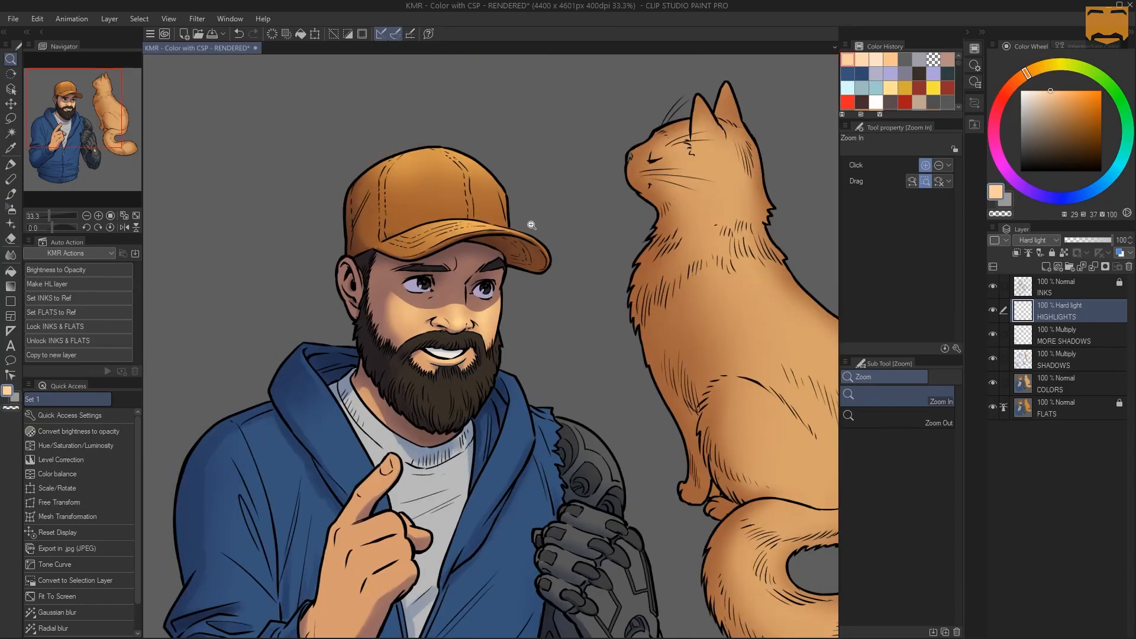
left_click(482, 331, "alt")
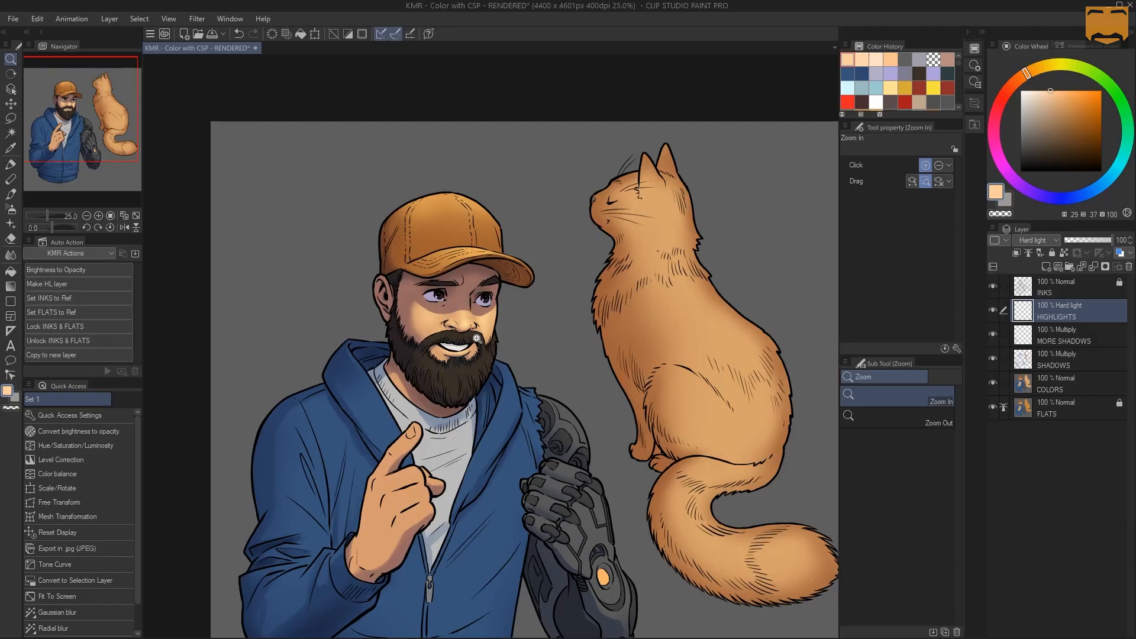
left_click(453, 361)
left_click_drag(411, 292, 431, 352)
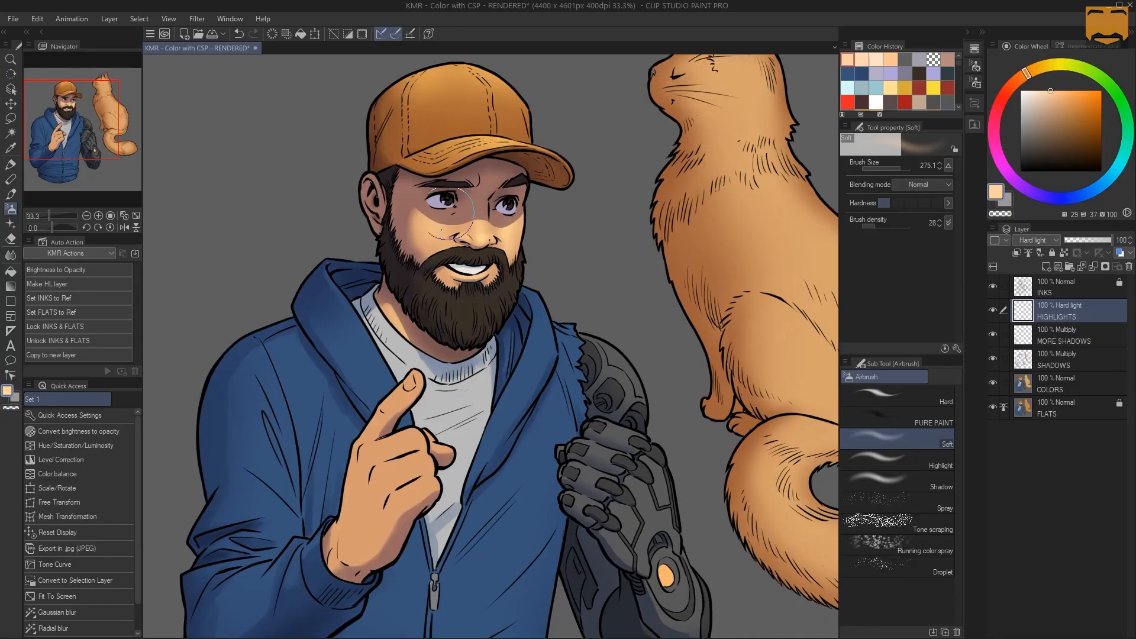
left_click(417, 380)
mouse_move(425, 402)
left_mouse_down()
mouse_move(459, 302)
mouse_move(431, 321)
left_mouse_up()
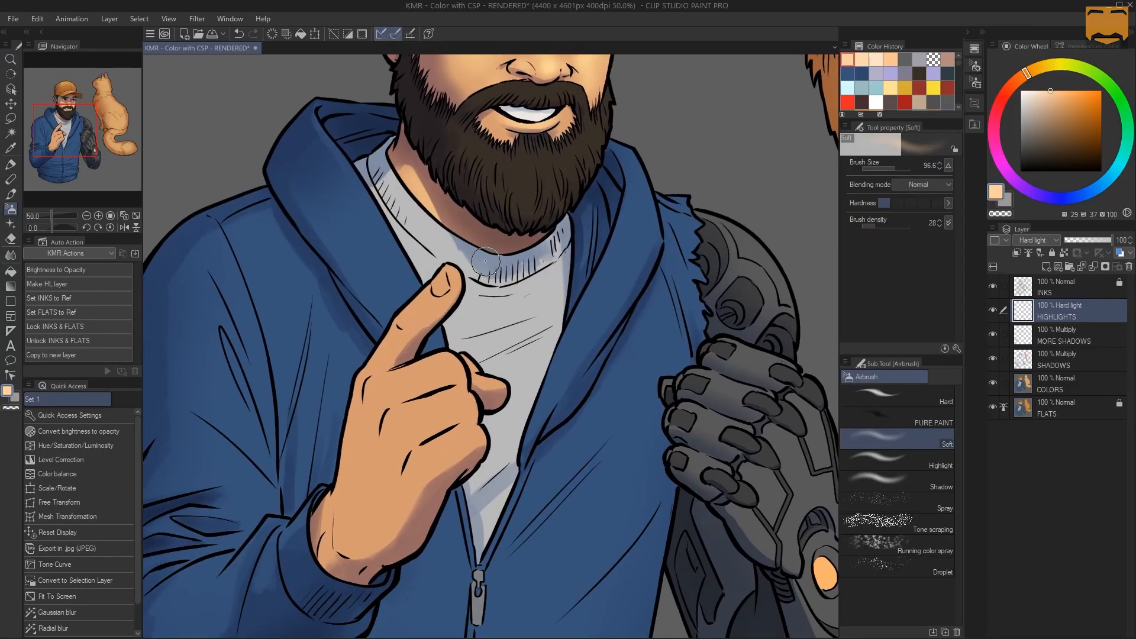
left_click_drag(452, 271, 401, 330)
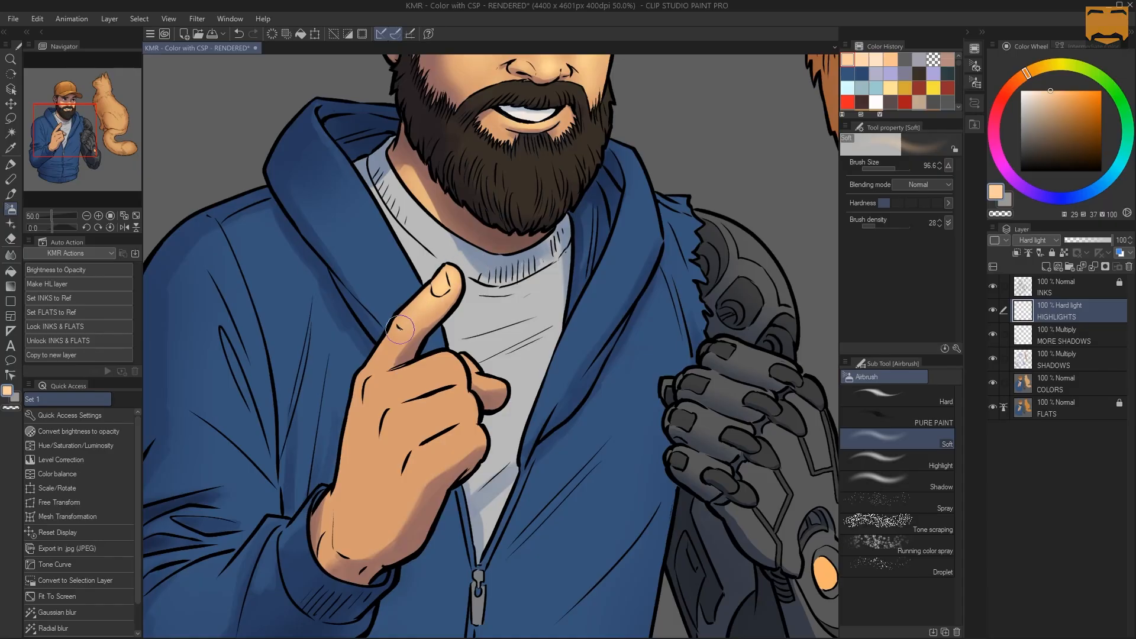
left_click_drag(433, 295, 369, 365)
key("ctrl+z")
key("ctrl+z")
mouse_move(448, 265)
left_mouse_down()
mouse_move(456, 290)
mouse_move(438, 327)
left_mouse_up()
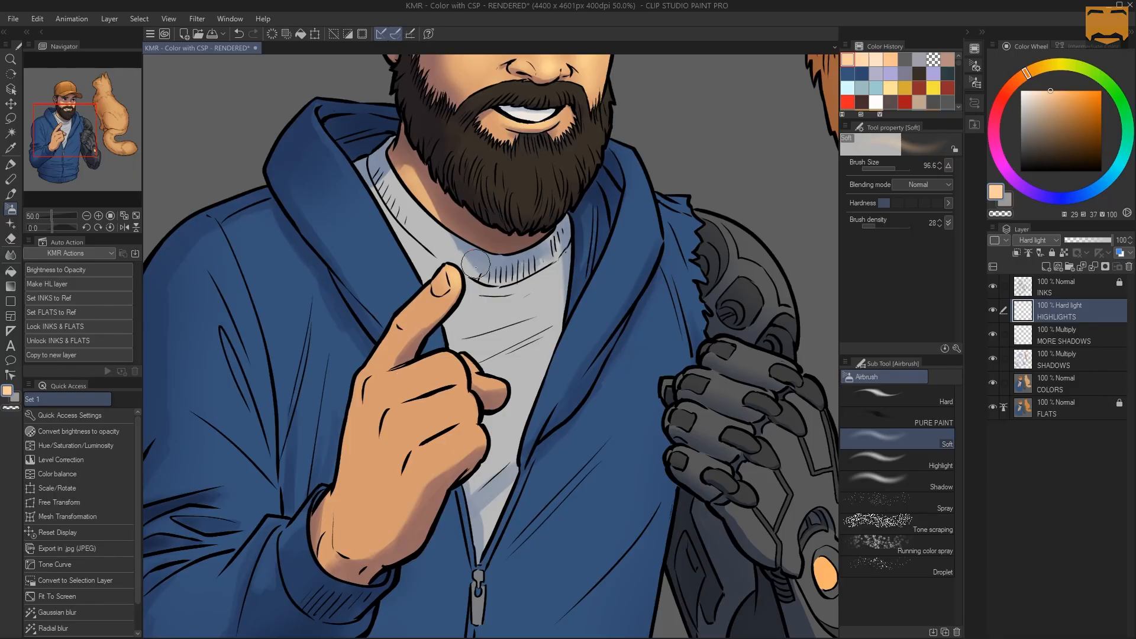
mouse_move(384, 382)
left_mouse_down()
mouse_move(449, 367)
mouse_move(389, 383)
mouse_move(430, 372)
mouse_move(413, 377)
mouse_move(452, 395)
mouse_move(407, 424)
mouse_move(458, 407)
mouse_move(410, 422)
mouse_move(466, 396)
mouse_move(397, 418)
mouse_move(465, 441)
mouse_move(427, 458)
mouse_move(471, 436)
left_mouse_up()
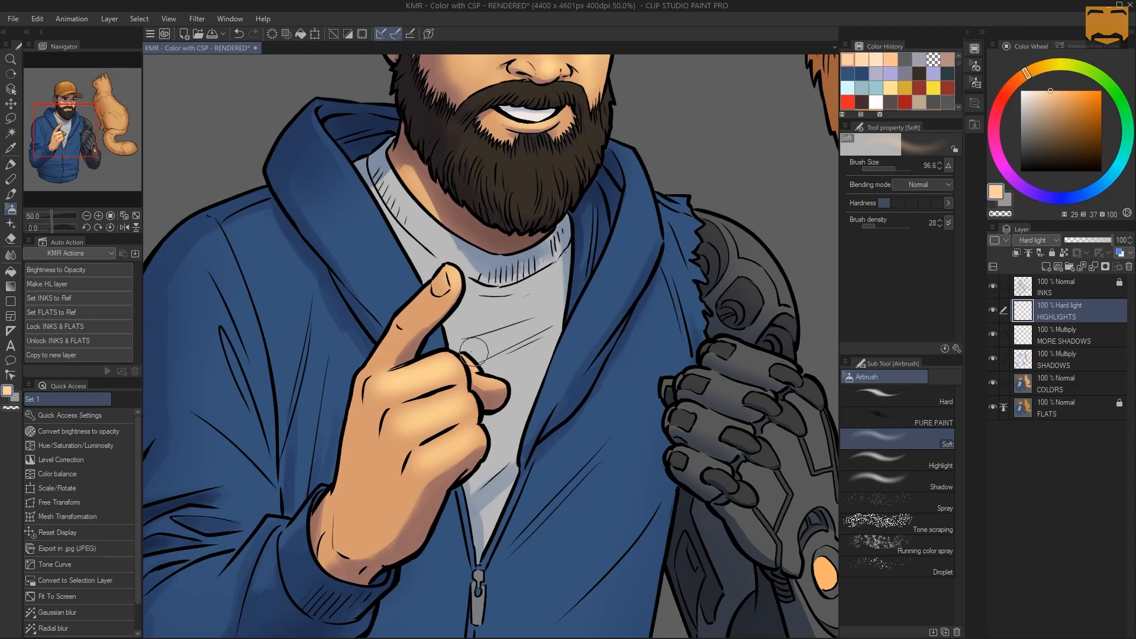
Try airbrushing a broad soft highlight over the middle of the beard with a brush size of about 190, and undo it
key("ctrl+space")
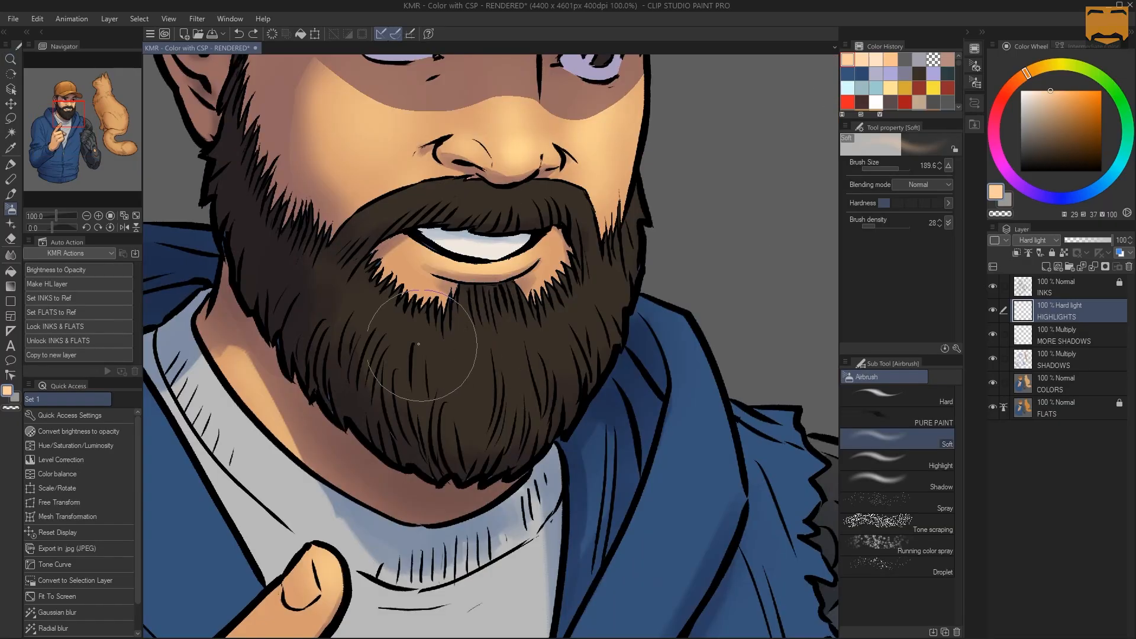
mouse_move(413, 346)
left_mouse_down()
mouse_move(556, 321)
mouse_move(451, 367)
mouse_move(442, 316)
left_mouse_up()
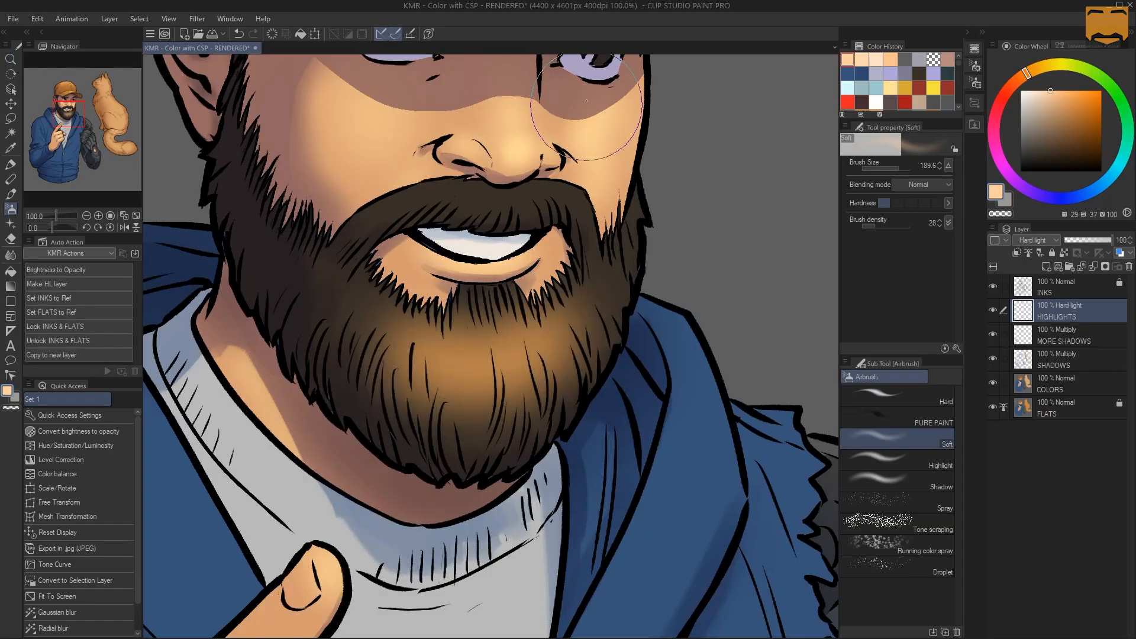
key("ctrl+z")
mouse_move(371, 302)
left_mouse_down()
mouse_move(469, 371)
mouse_move(521, 343)
mouse_move(414, 331)
mouse_move(562, 284)
left_mouse_up()
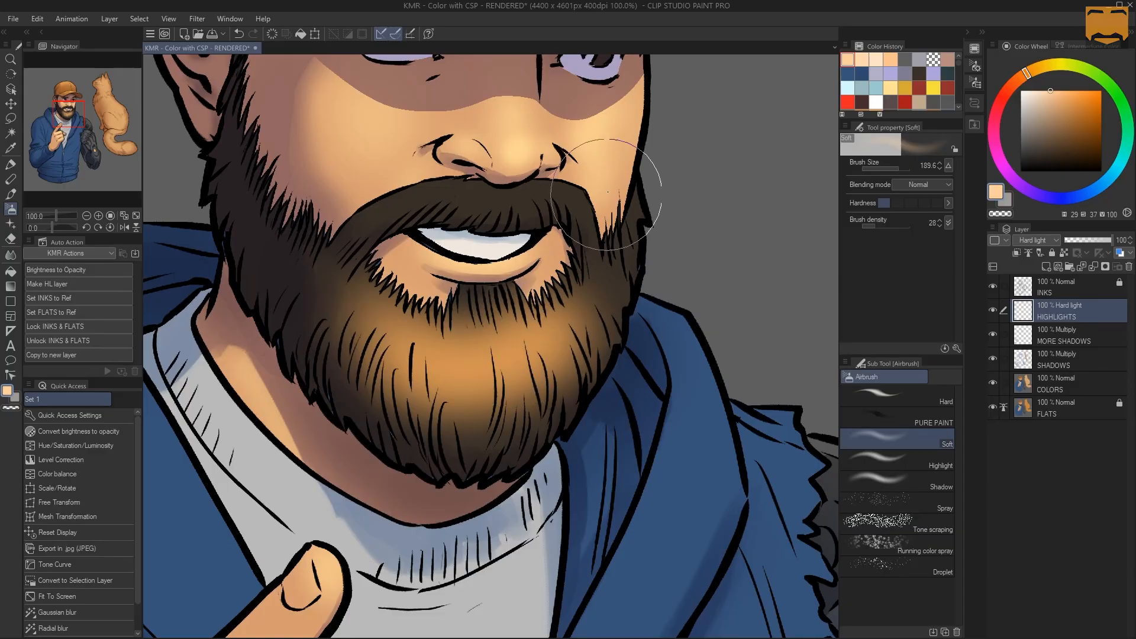
key("ctrl+z")
key("ctrl+z")
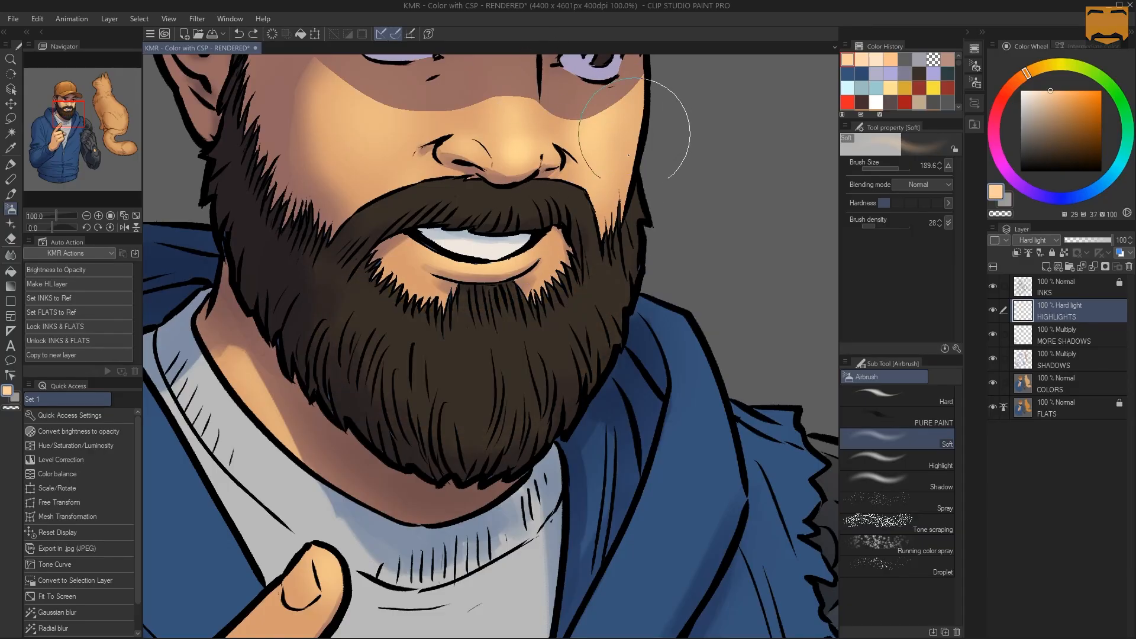
Outline thin, jagged hair strands across the whole moustache as a selection with the Lasso tool
left_click_drag(533, 259, 537, 296)
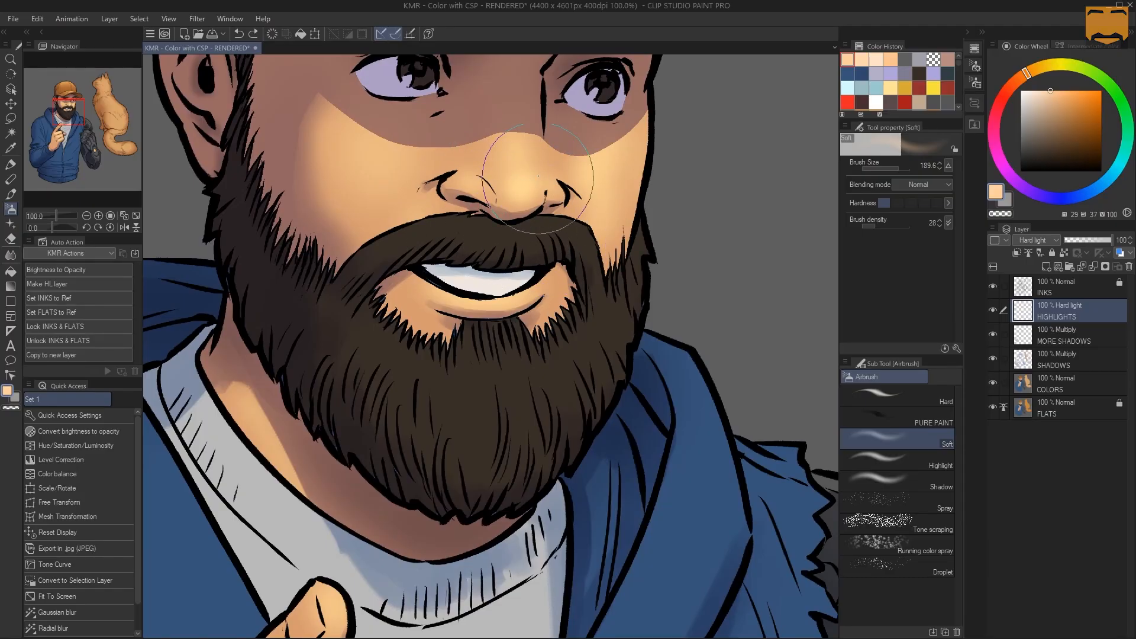
key("m")
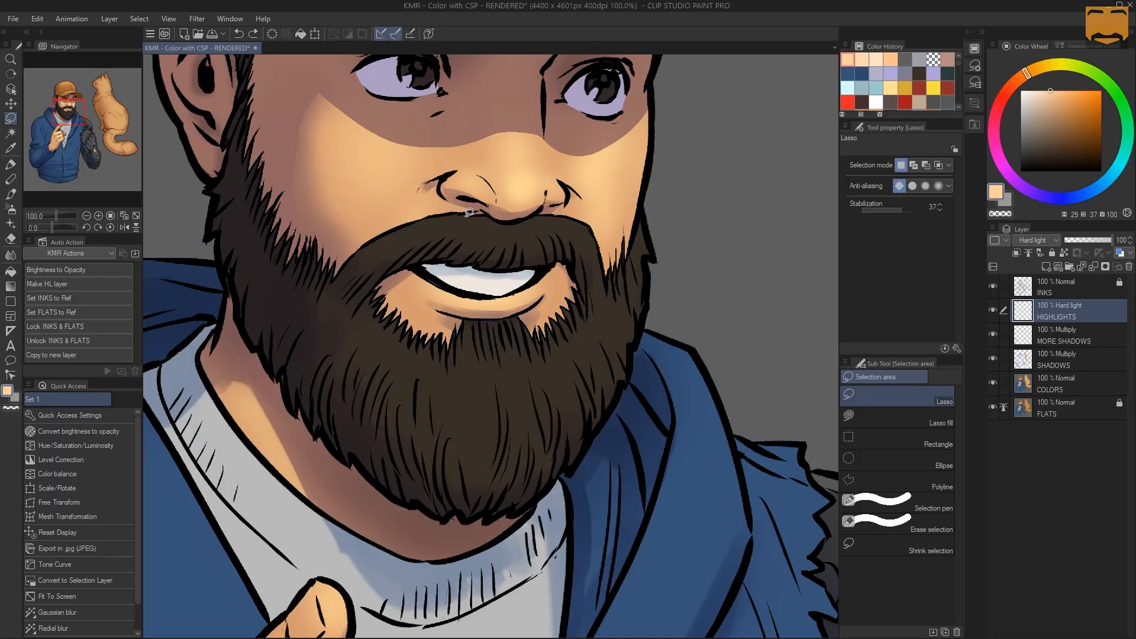
mouse_move(445, 213)
left_mouse_down()
mouse_move(393, 226)
mouse_move(358, 259)
mouse_move(418, 222)
mouse_move(362, 270)
mouse_move(422, 229)
mouse_move(402, 261)
mouse_move(449, 223)
mouse_move(424, 247)
left_mouse_up()
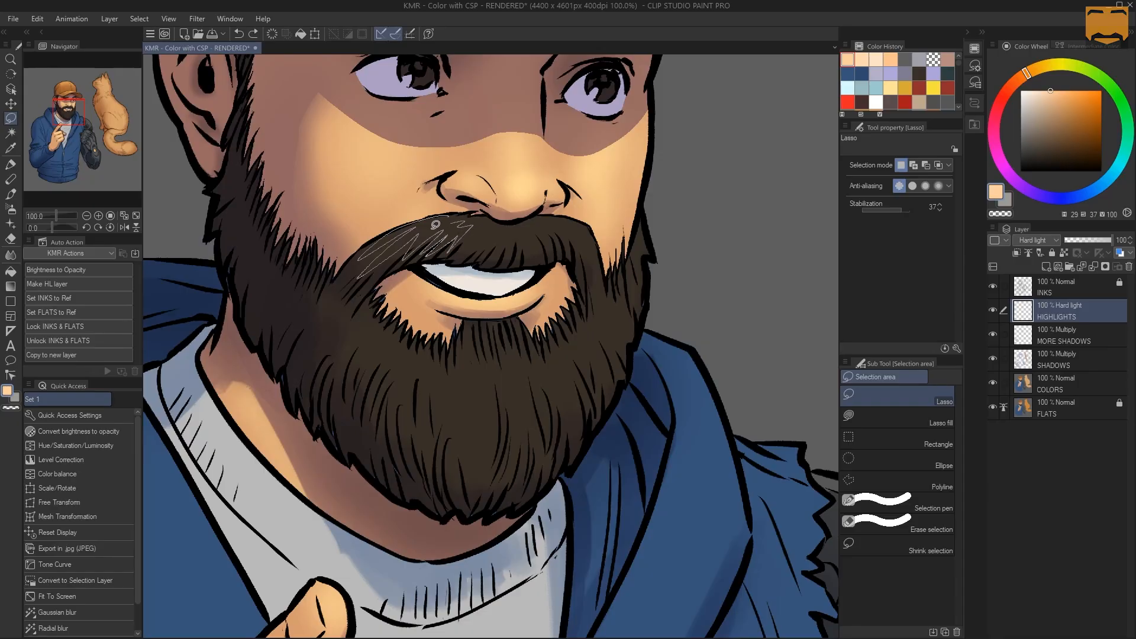
left_click_drag(465, 193, 483, 223)
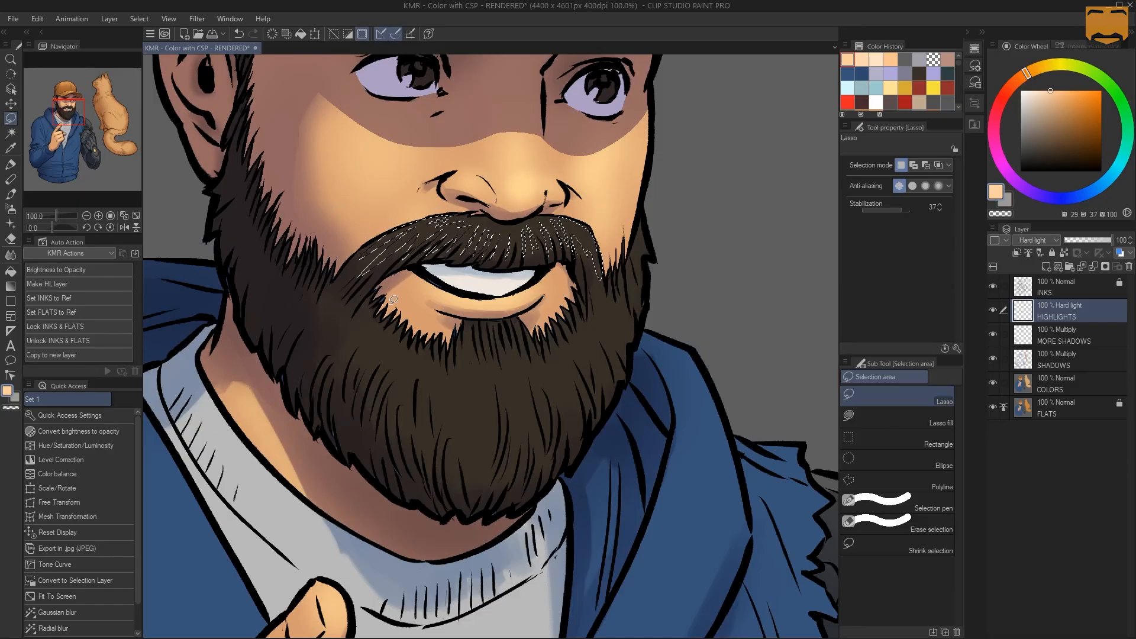
Add thin, jagged hair strands across the chin and both sides of the beard to the Lasso selection
mouse_move(384, 329)
left_mouse_down()
mouse_move(355, 361)
mouse_move(369, 351)
mouse_move(359, 399)
mouse_move(384, 335)
mouse_move(373, 407)
mouse_move(392, 358)
left_mouse_up()
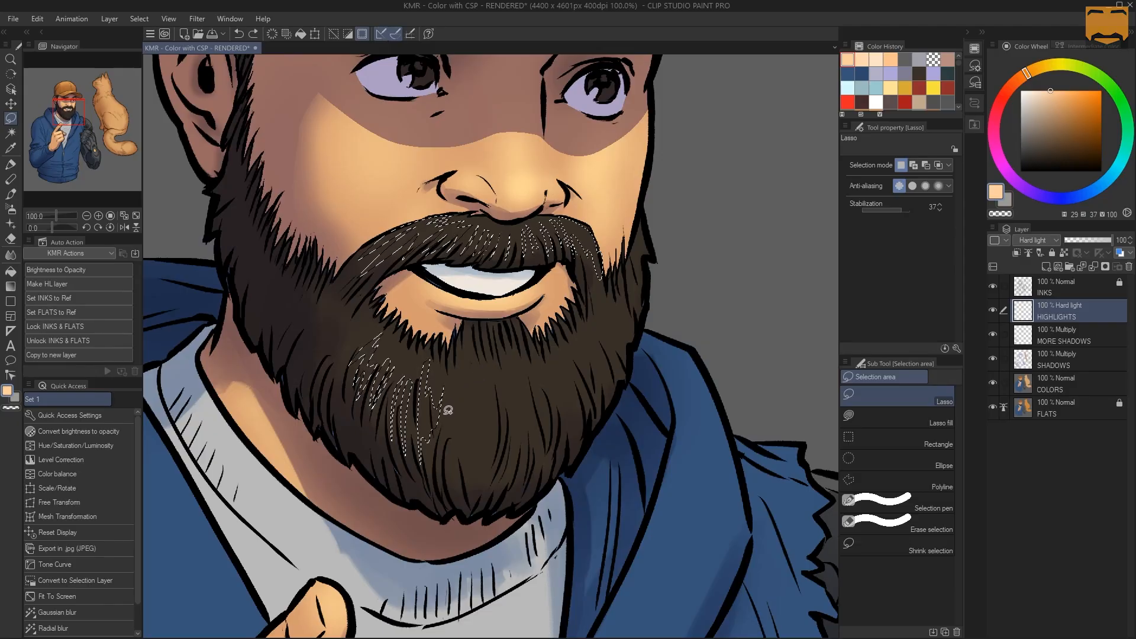
mouse_move(467, 342)
left_mouse_down()
mouse_move(486, 387)
mouse_move(485, 454)
mouse_move(481, 418)
mouse_move(475, 455)
left_mouse_up()
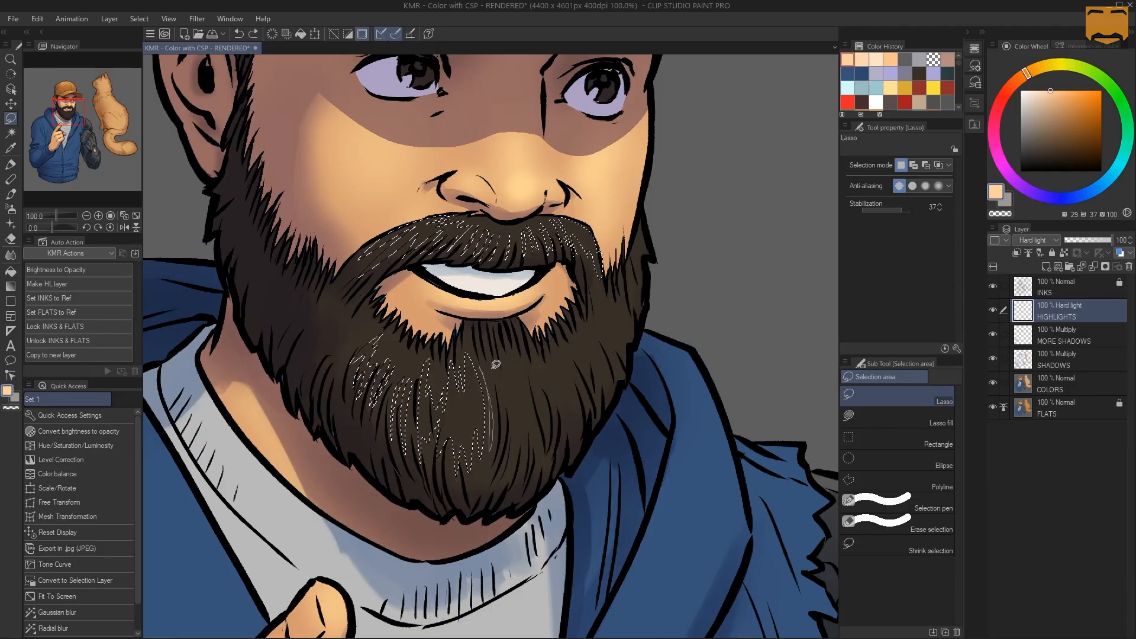
left_click_drag(496, 365, 497, 367)
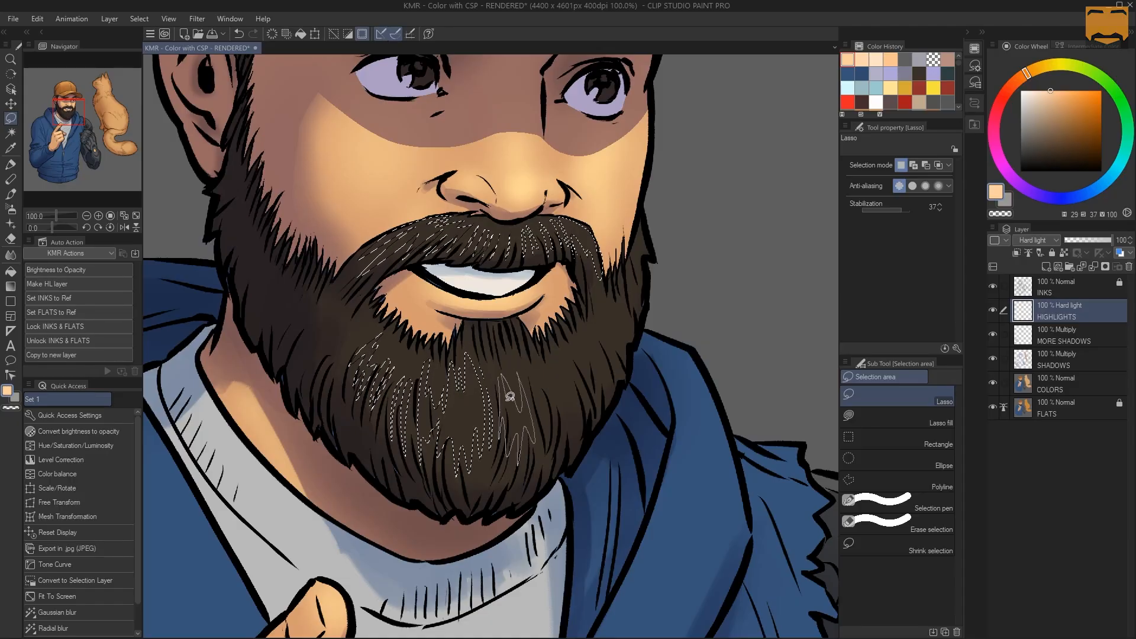
left_click_drag(510, 396, 504, 379)
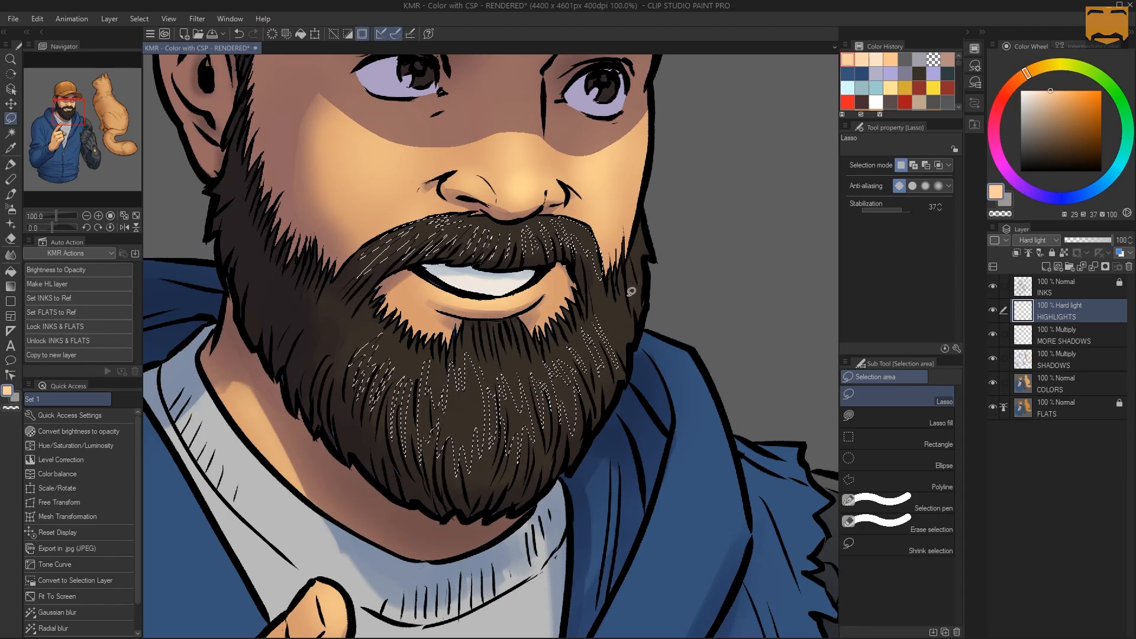
key("ctrl+z")
left_click_drag(606, 336, 600, 327)
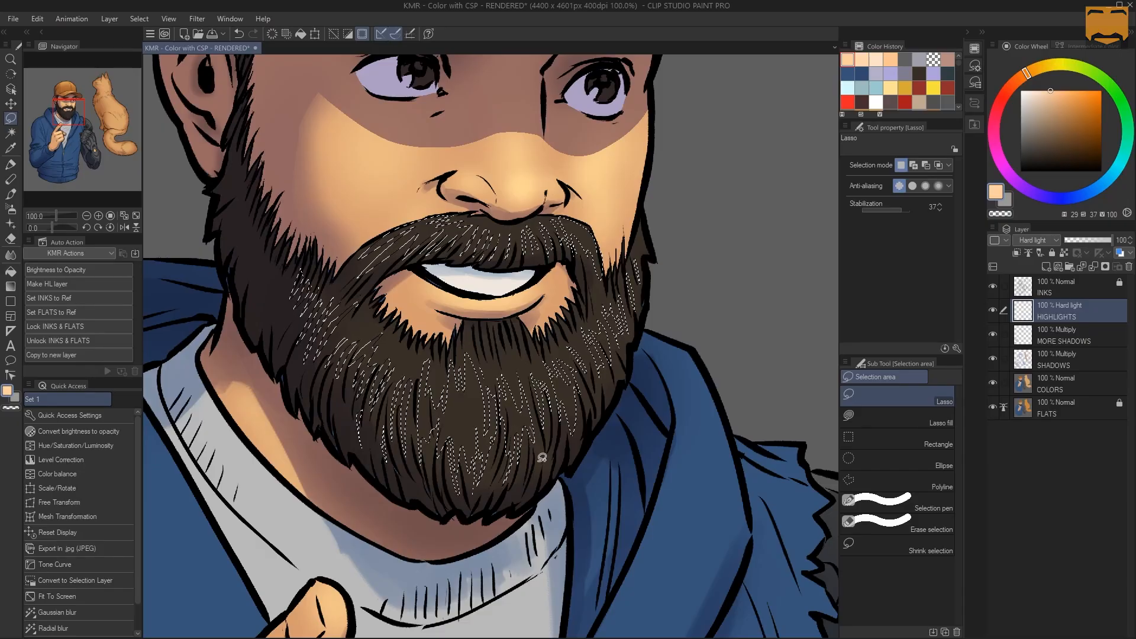
Hide the hair selection's outline, switch to the Soft airbrush, and set a duller tan with hue 29, saturation 23 and value 70
key("ctrl+space")
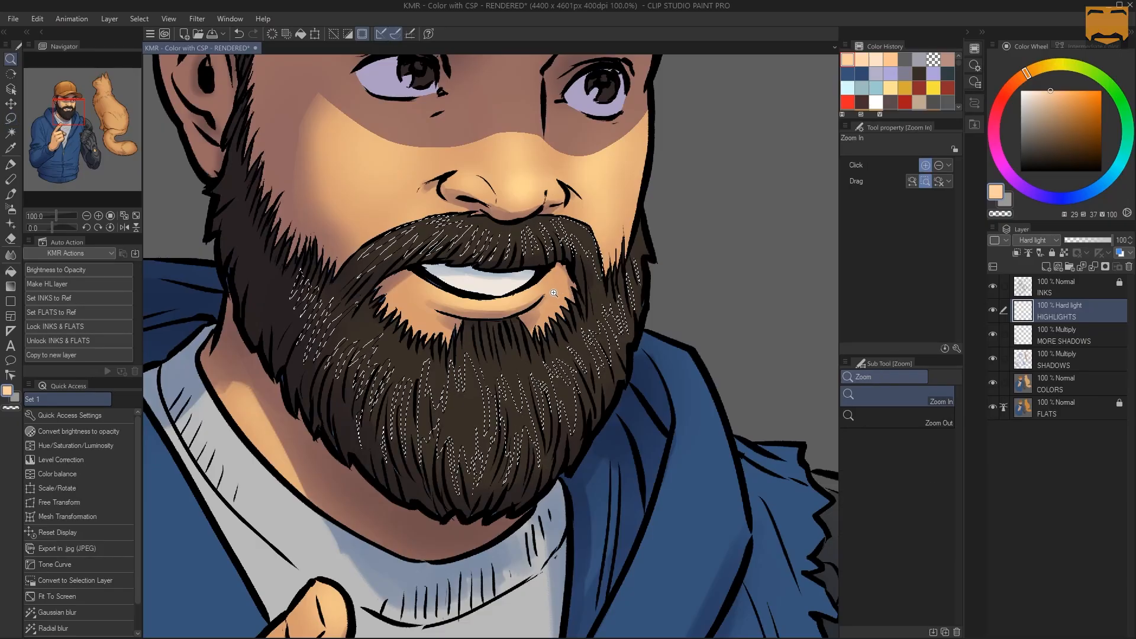
left_click(553, 293, "alt")
left_click_drag(553, 293, 513, 361)
key("ctrl+h")
key("b")
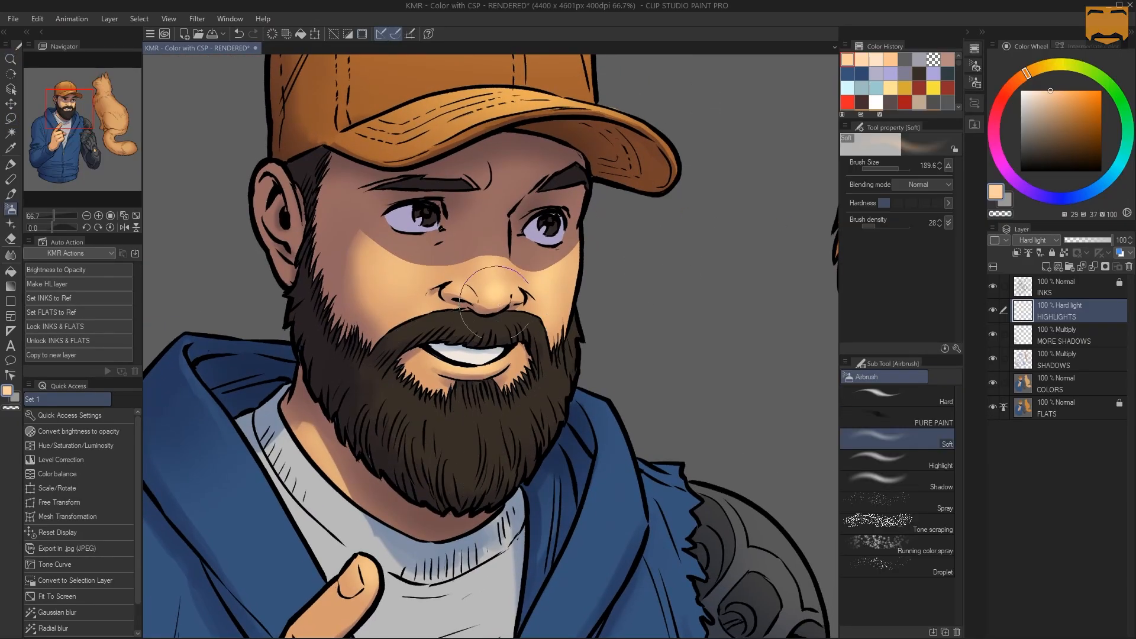
left_click_drag(1069, 104, 1040, 112)
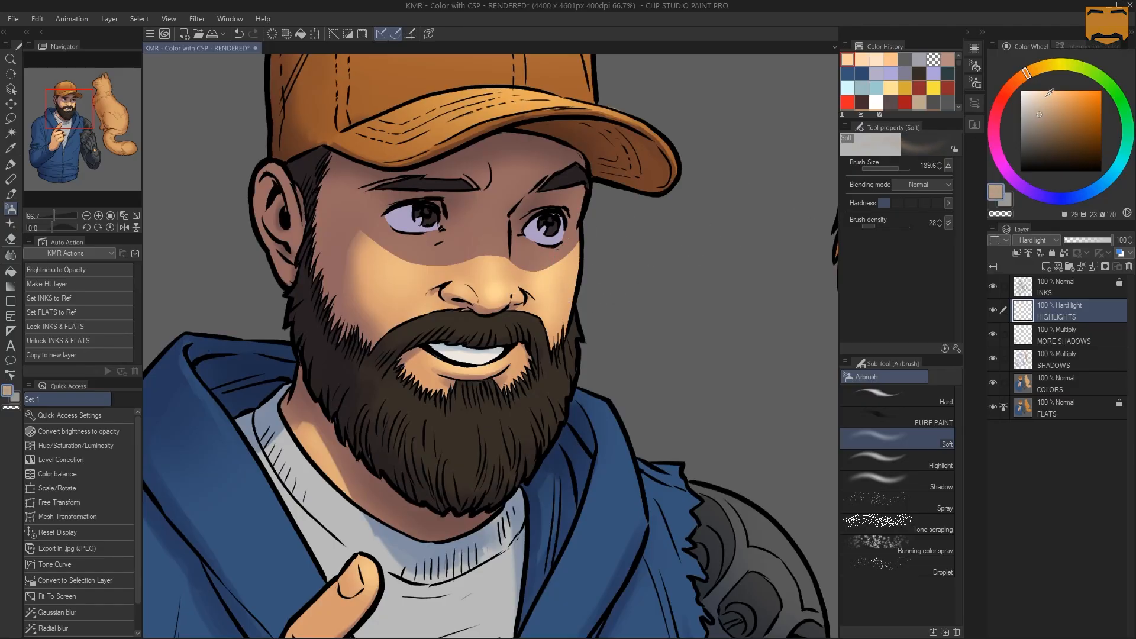
Airbrush highlights through the selected moustache and beard strands with brush sizes of about 590 and 534, undoing the last heavy pass
left_click_drag(456, 306, 554, 306)
mouse_move(456, 310)
left_mouse_down()
mouse_move(511, 304)
mouse_move(501, 290)
mouse_move(451, 348)
left_mouse_up()
mouse_move(536, 243)
left_mouse_down()
mouse_move(481, 329)
mouse_move(486, 289)
mouse_move(489, 337)
mouse_move(500, 297)
mouse_move(493, 344)
mouse_move(528, 314)
left_mouse_up()
left_click_drag(417, 316, 398, 316)
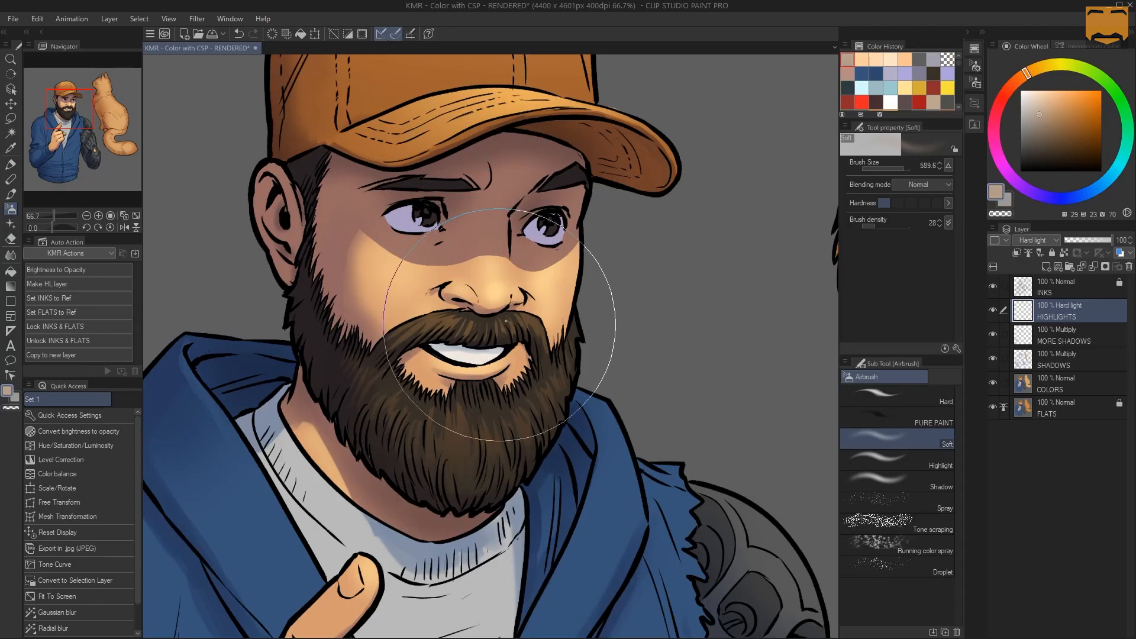
left_click_drag(531, 324, 471, 345)
mouse_move(492, 408)
left_mouse_down()
mouse_move(463, 509)
mouse_move(483, 471)
mouse_move(479, 392)
mouse_move(544, 368)
left_mouse_up()
mouse_move(399, 392)
left_mouse_down()
mouse_move(461, 415)
mouse_move(409, 352)
left_mouse_up()
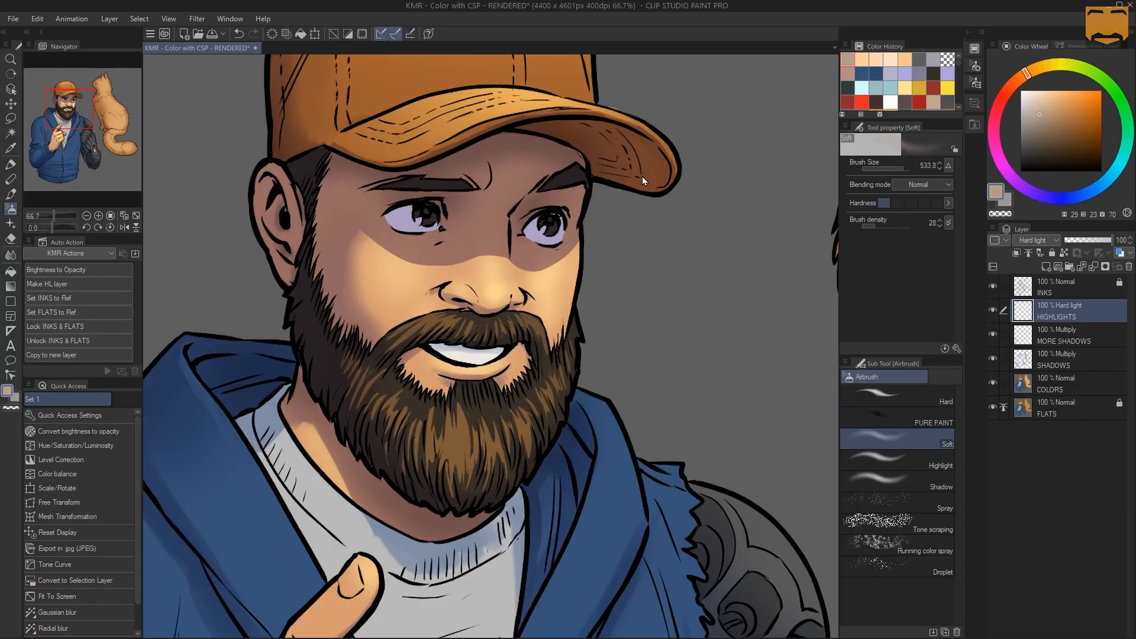
key("ctrl+z")
left_click_drag(553, 208, 535, 209)
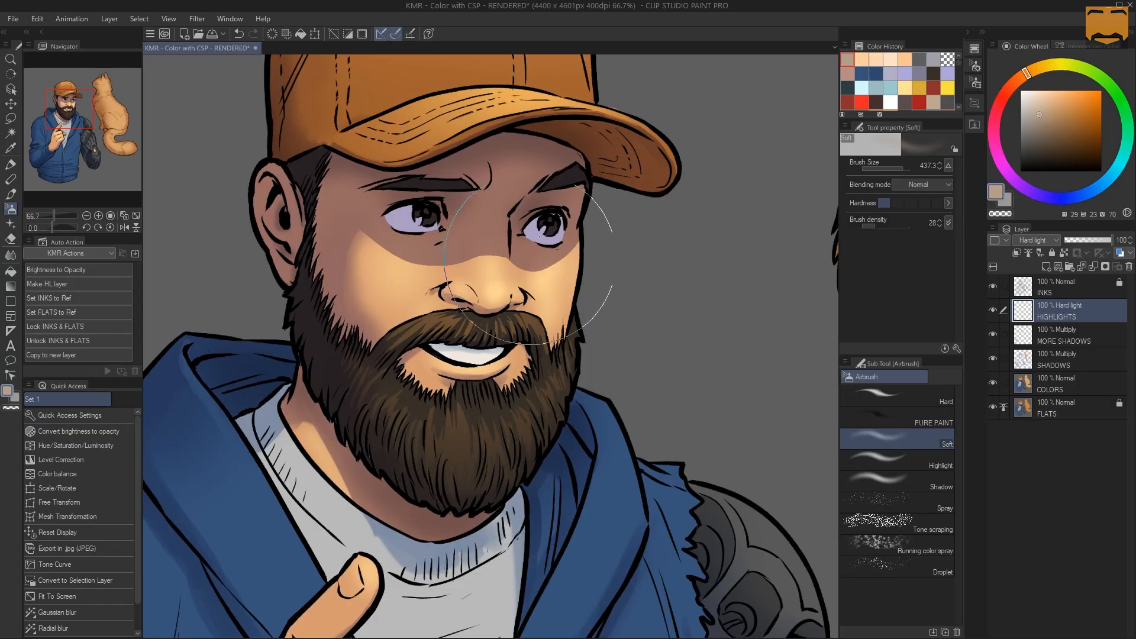
Airbrush more soft highlights through the selected beard and moustache strands, reducing the brush size from about 437 to 135
left_click_drag(423, 332, 385, 332)
left_click_drag(474, 412, 440, 409)
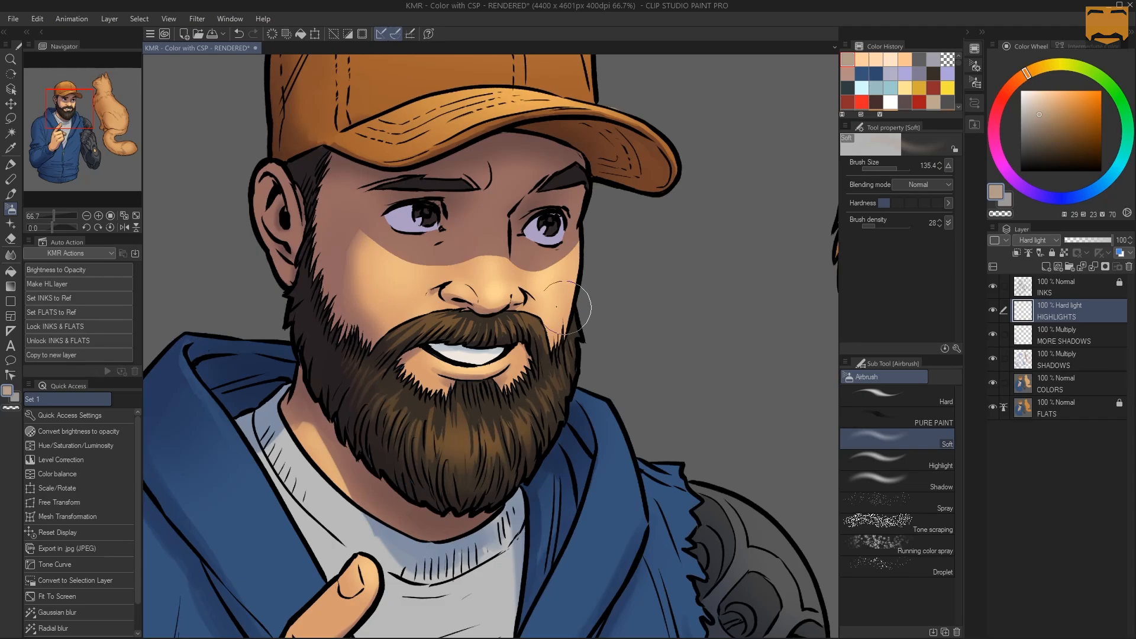
mouse_move(450, 309)
left_mouse_down()
mouse_move(483, 308)
mouse_move(467, 309)
left_mouse_up()
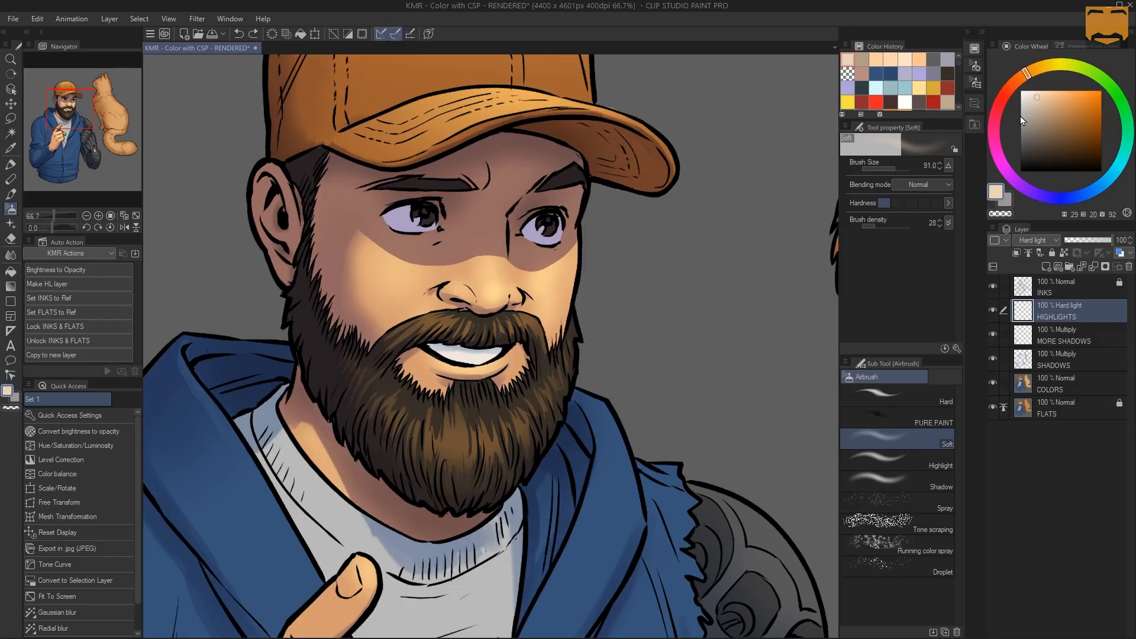
Set a brighter tan with hue 29, saturation 24 and value 81, and airbrush the lower beard strands at size 91, redoing the first stroke
left_click(862, 59)
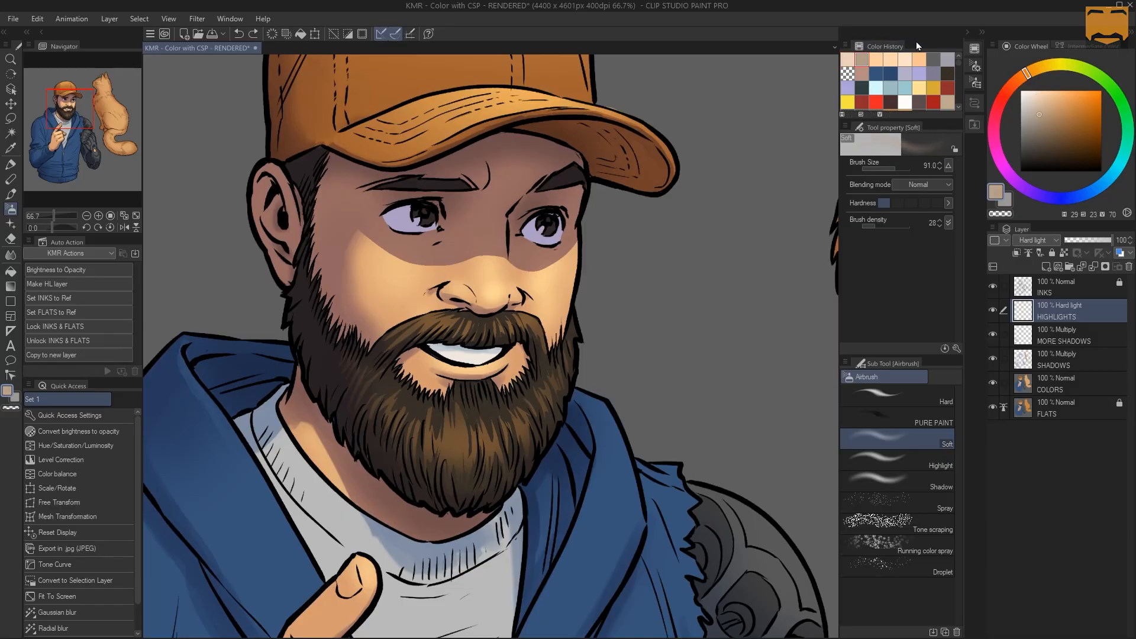
left_click(1041, 102)
mouse_move(406, 429)
left_mouse_down()
mouse_move(464, 441)
mouse_move(521, 420)
left_mouse_up()
key("ctrl+z")
left_click_drag(453, 427, 502, 432)
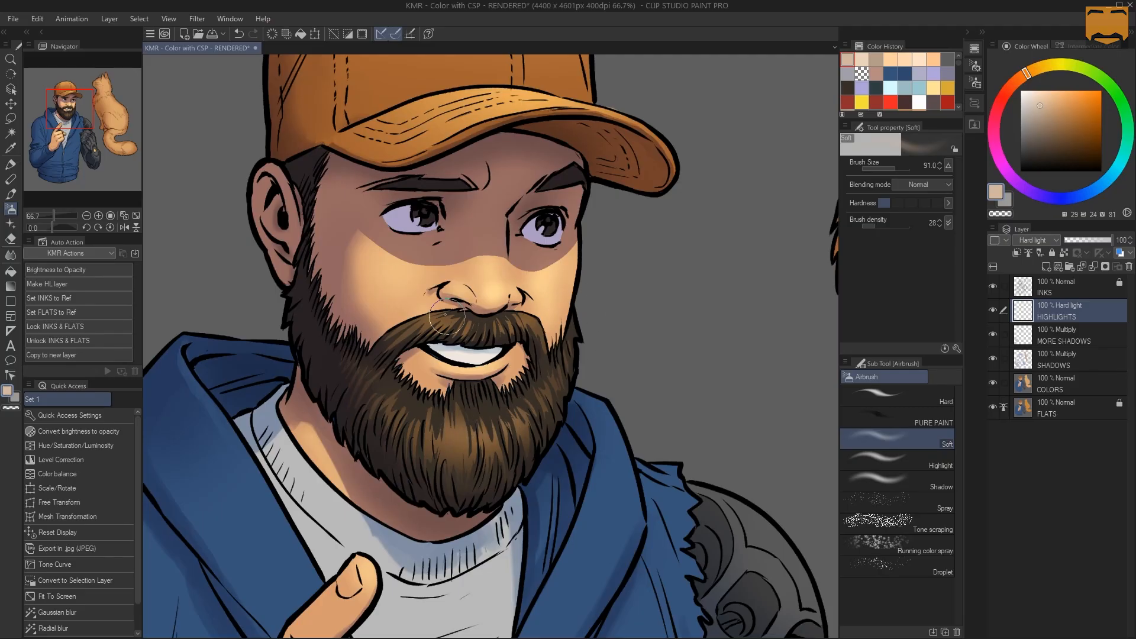
Select the whole beard and hair area by its flat color, hide the outline, and adjust the highlights' saturation with Hue/Saturation/Luminosity
key("slash")
left_click(515, 349, "alt")
left_click(518, 349, "alt")
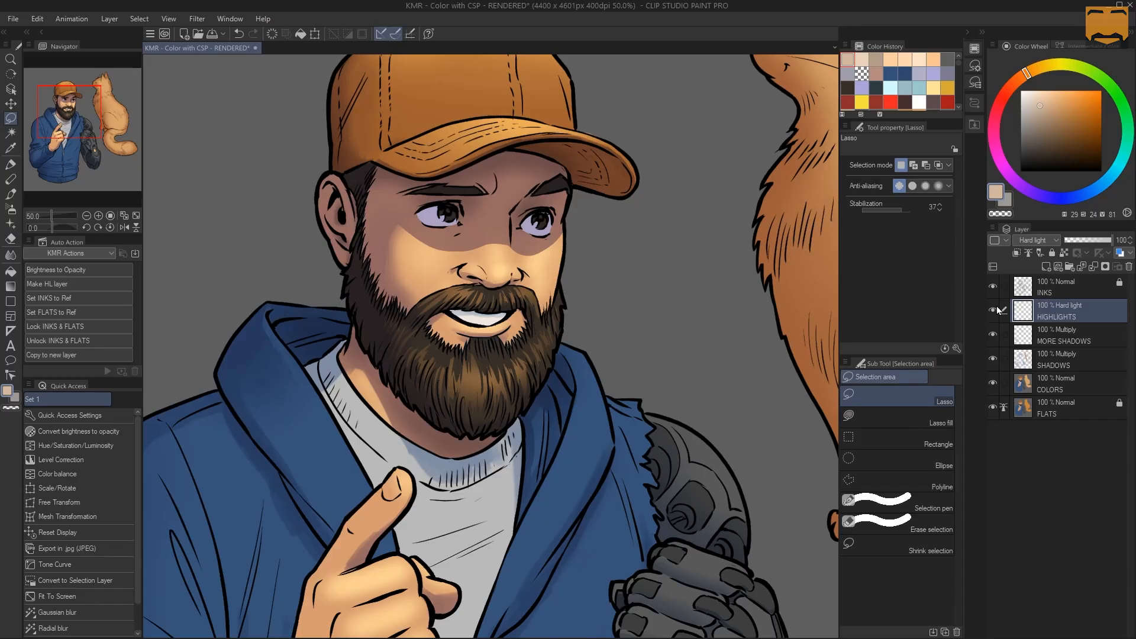
key("w")
left_click(480, 362)
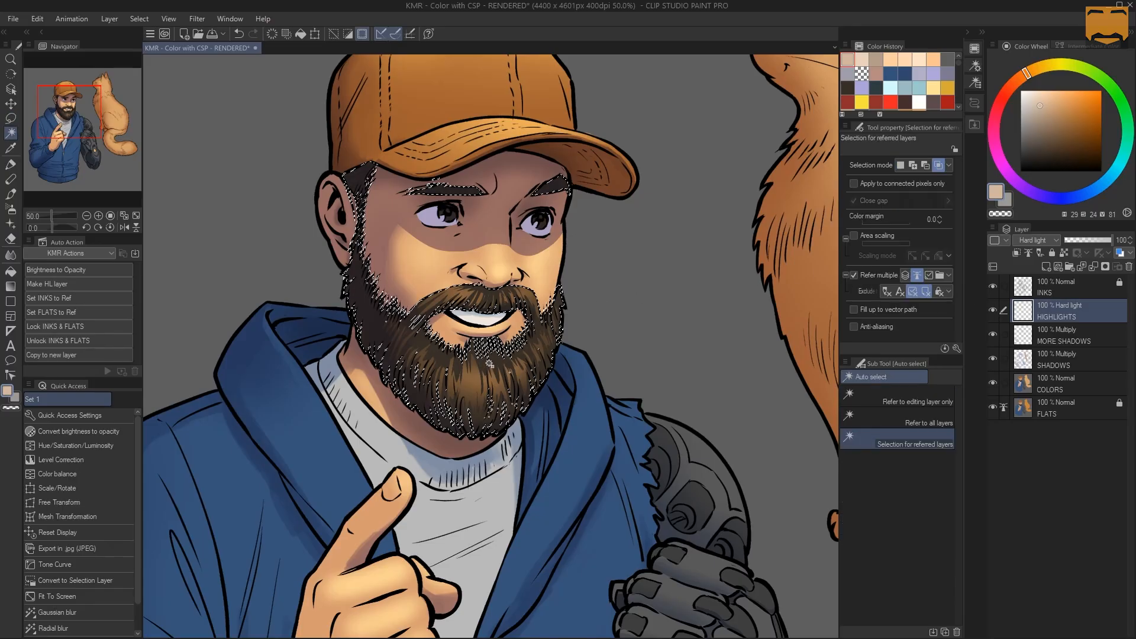
key("ctrl+h")
key("ctrl+u")
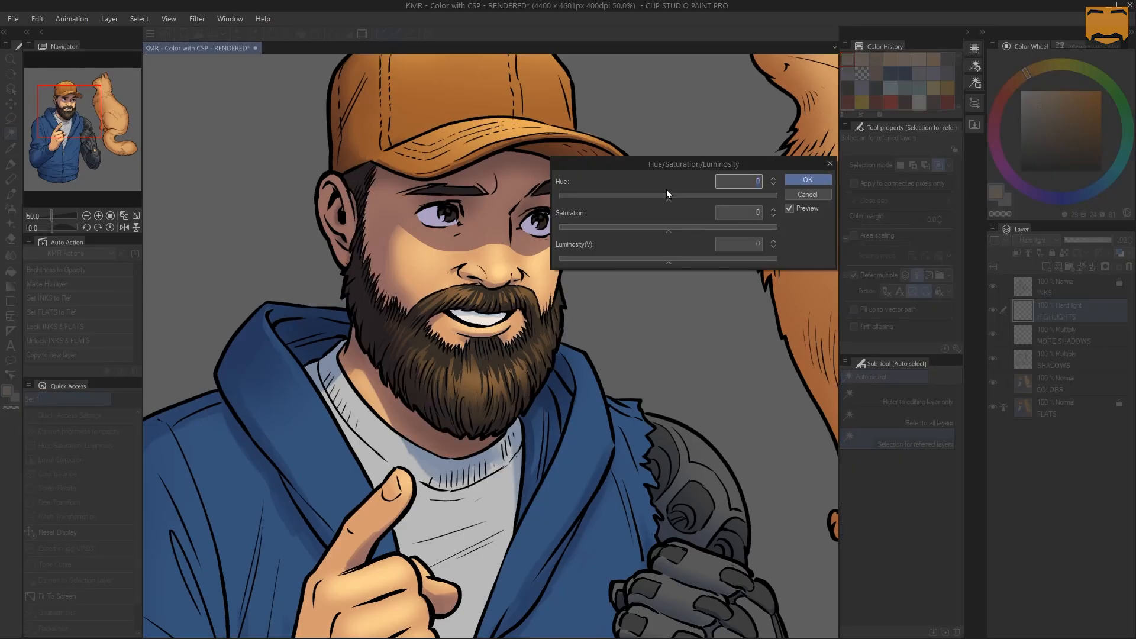
left_click_drag(684, 163, 736, 150)
left_click(732, 183)
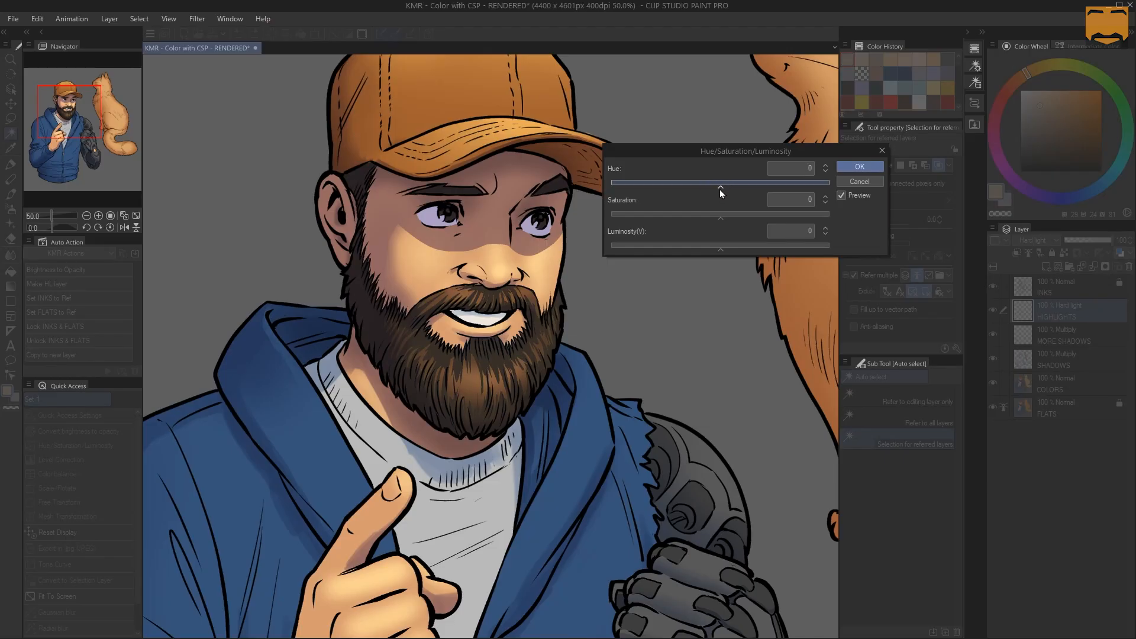
left_click_drag(716, 218, 706, 218)
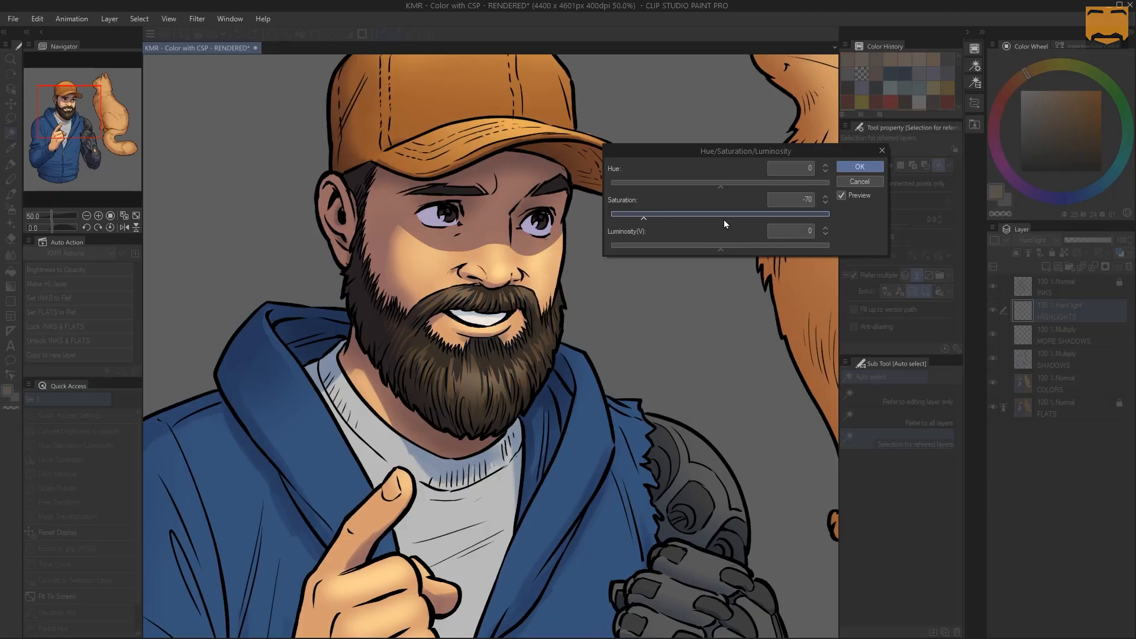
mouse_move(754, 214)
left_mouse_down()
mouse_move(764, 221)
mouse_move(712, 218)
left_mouse_up()
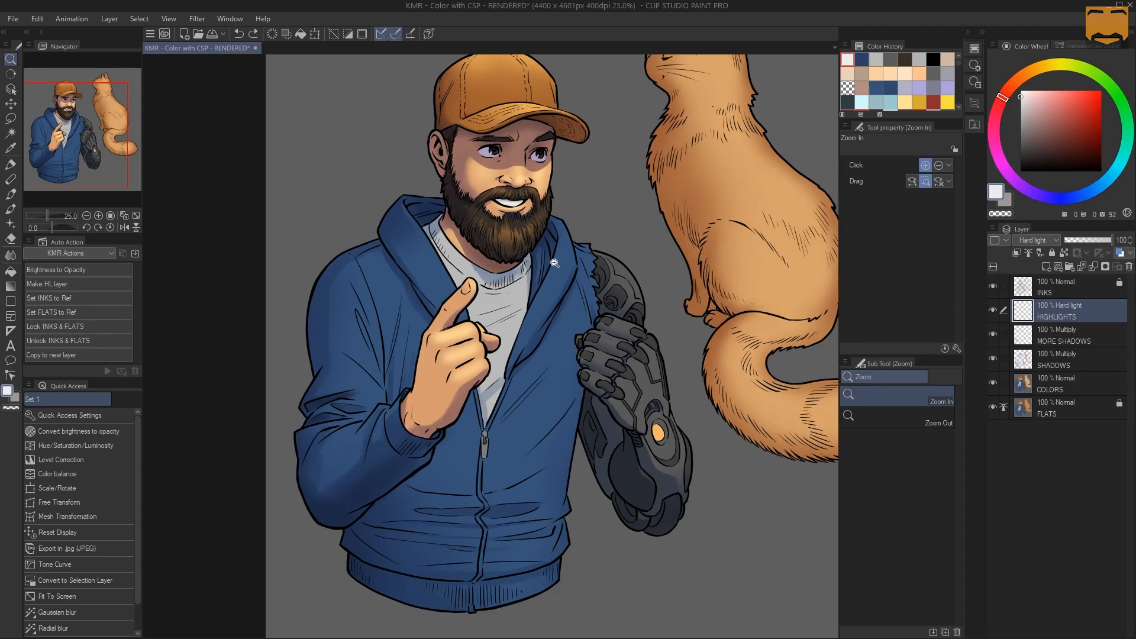
Select the white shirt by its flat color and airbrush near-white highlights over it with the Soft airbrush at a size of about 1063
key("m")
scroll(550, 275, "up", 1)
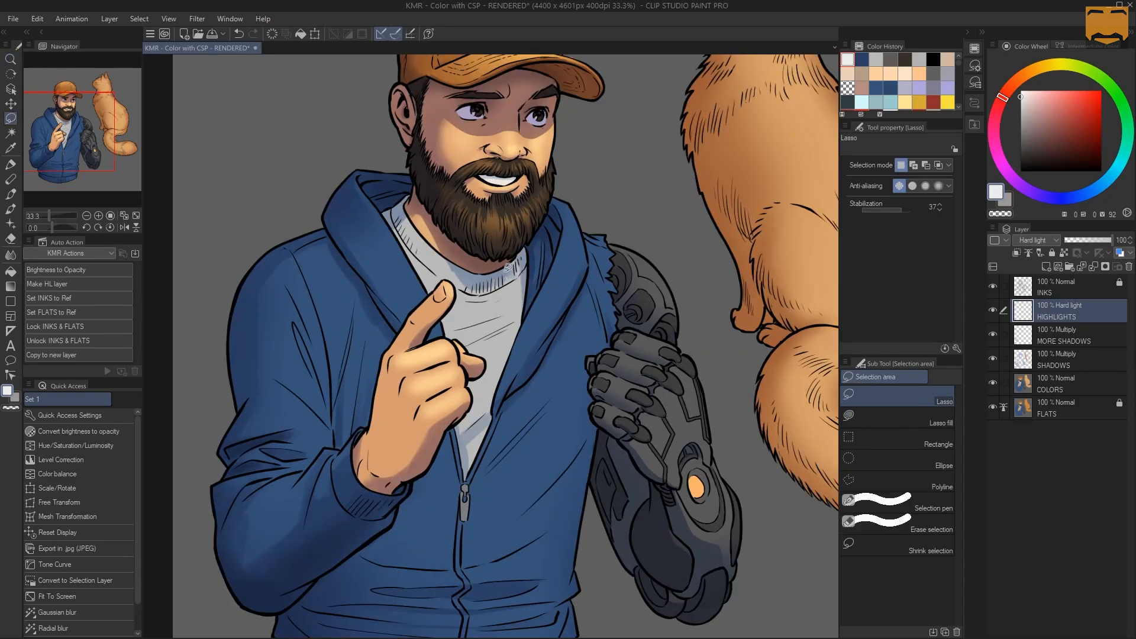
key("w")
left_click(511, 290)
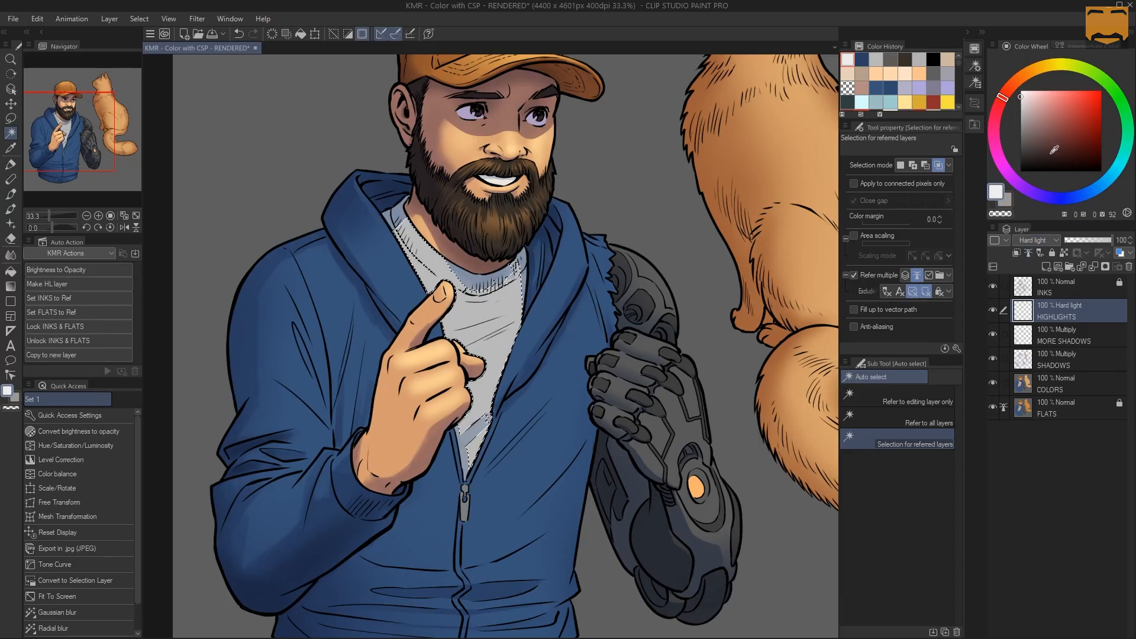
key("ctrl+d")
key("b")
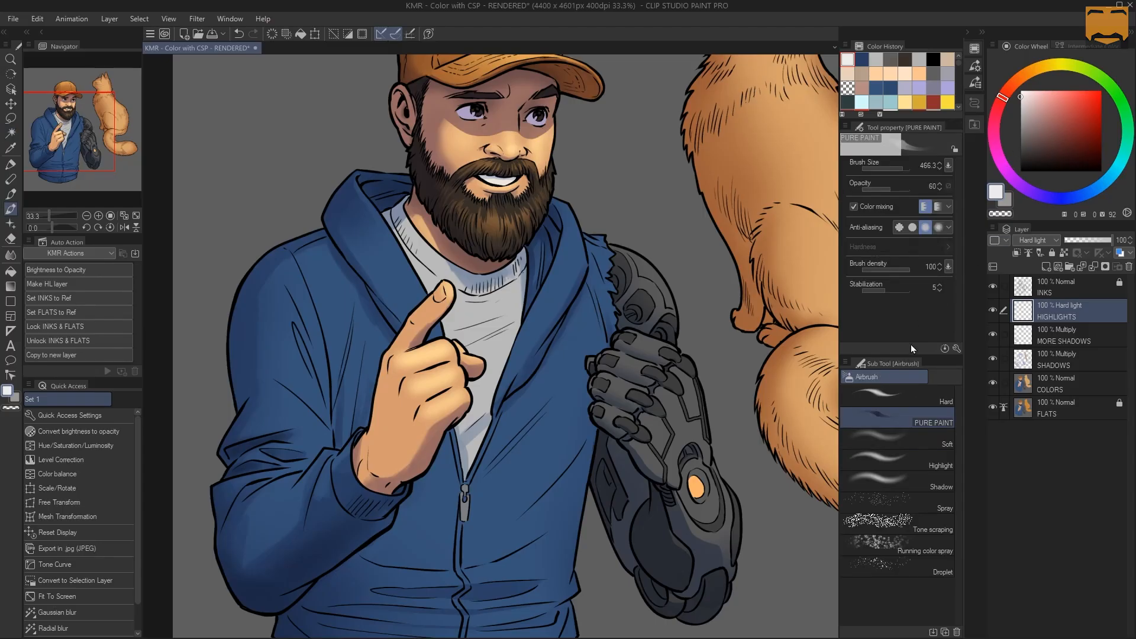
left_click(896, 437)
left_click_drag(484, 276, 587, 275, "ctrl+alt")
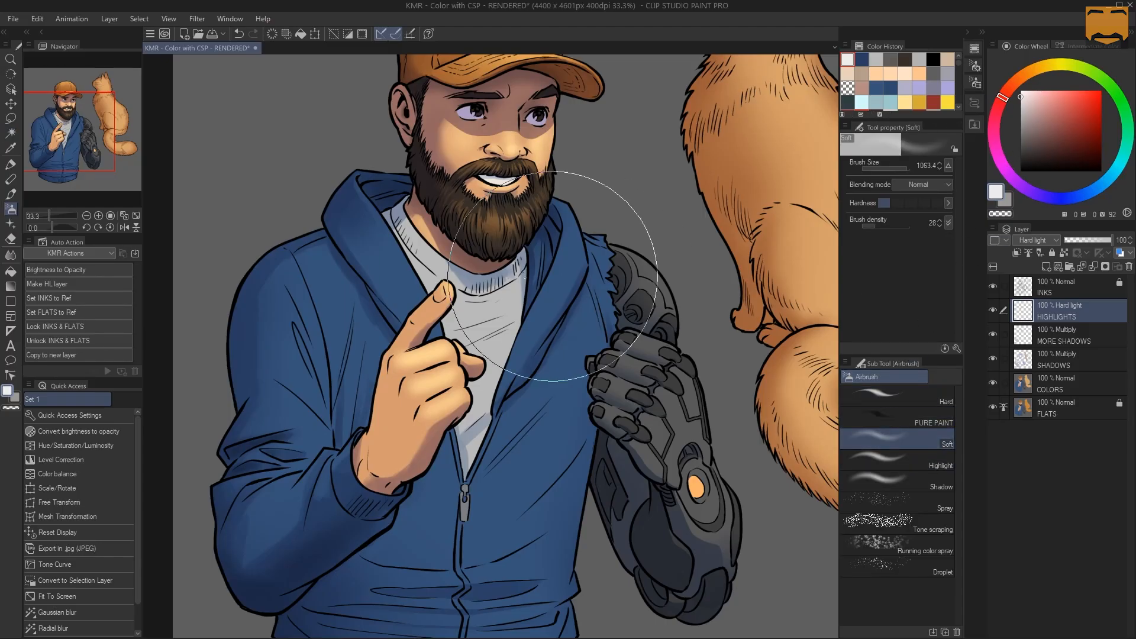
mouse_move(464, 303)
left_mouse_down()
mouse_move(493, 289)
mouse_move(469, 290)
left_mouse_up()
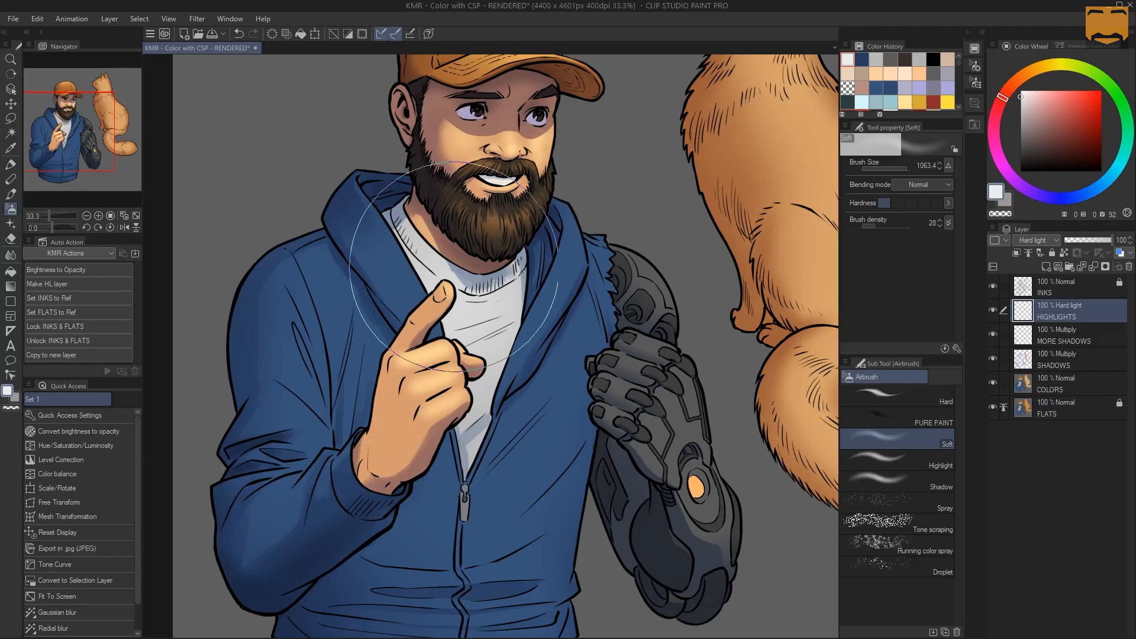
Sample the hoodie's blue, lighten it to hue 209, saturation 42 and value 80, and shrink the Soft airbrush to about 38
left_click_drag(536, 186, 476, 187, "ctrl+alt")
left_click_drag(571, 281, 588, 275)
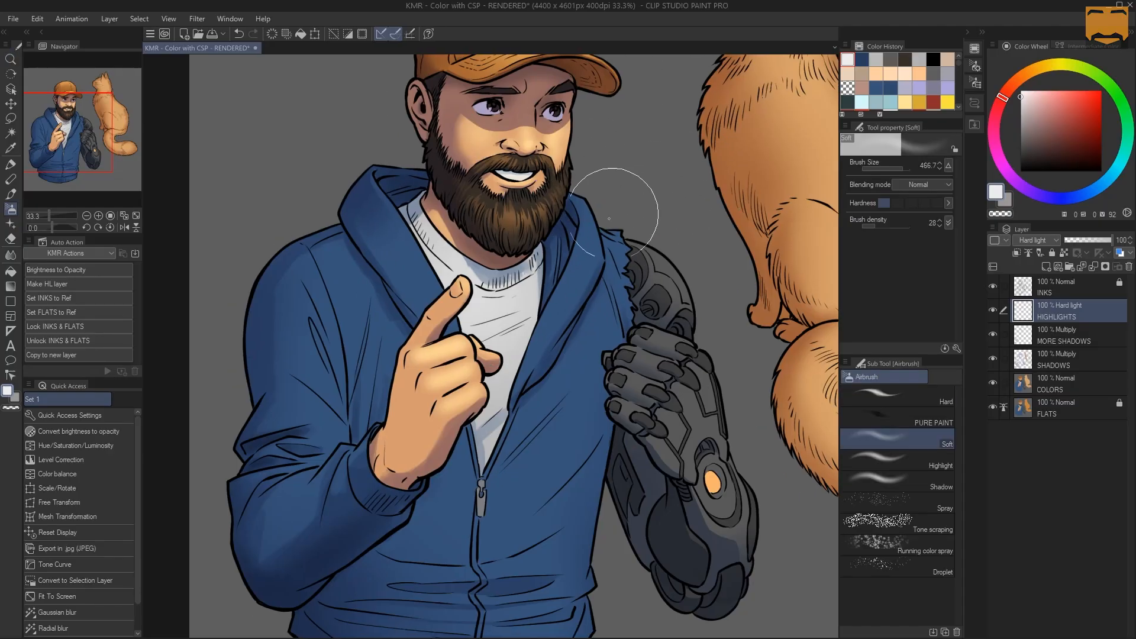
left_click(589, 257, "alt")
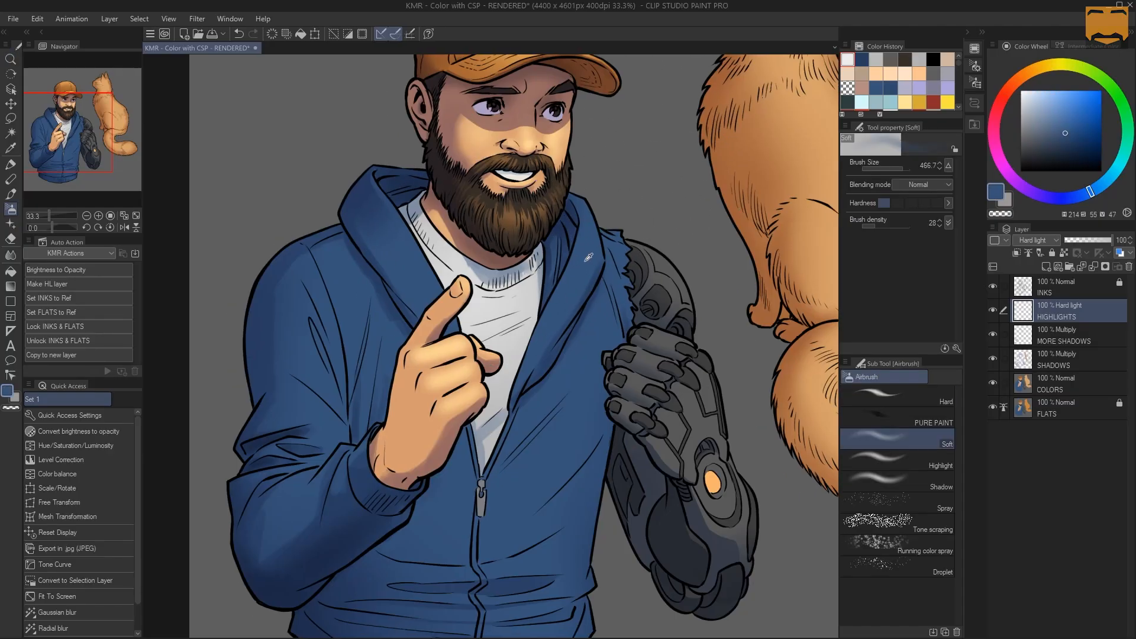
left_click(1054, 108)
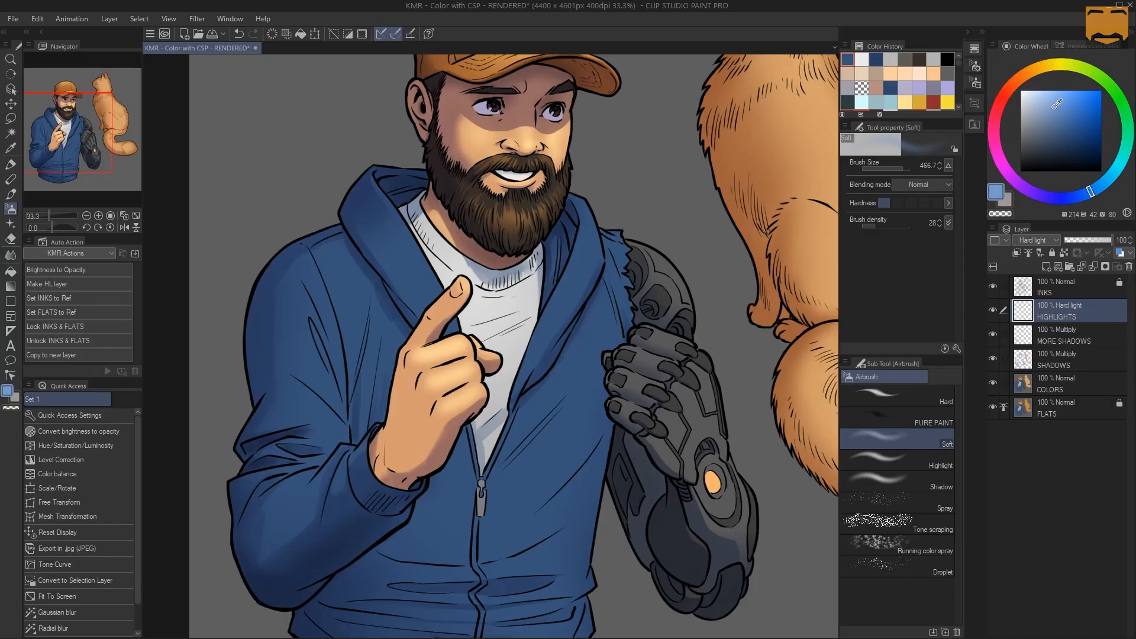
left_click(1092, 189)
key("[")
key("[")
key("[")
key("[")
key("[")
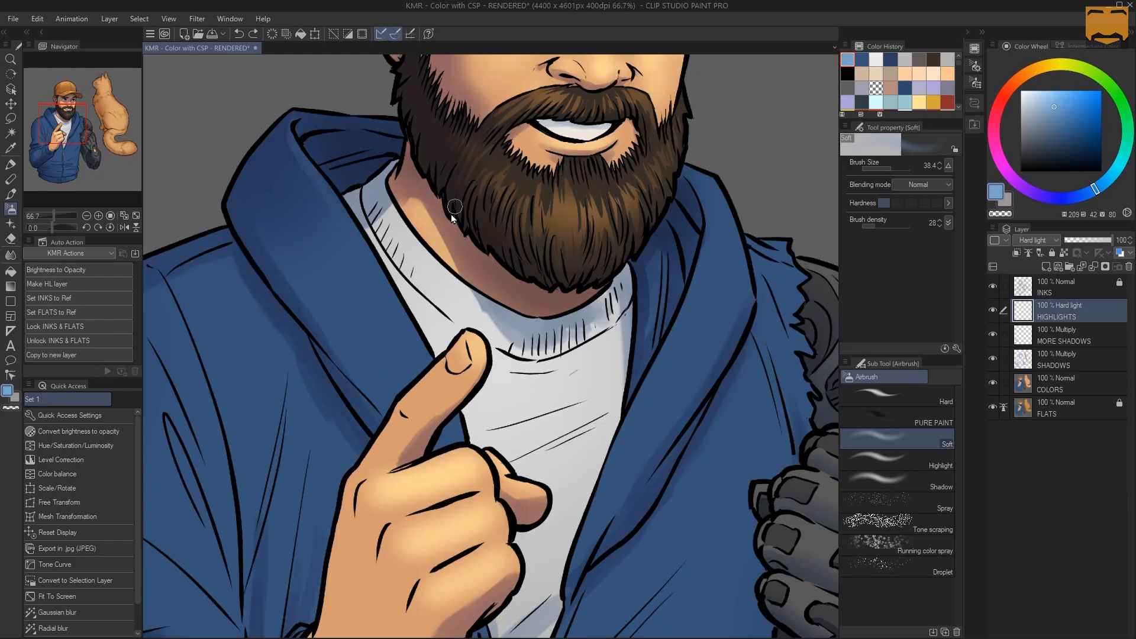
Paint a thin blue highlight along the hood's inner edge beside the shirt with the PURE PAINT brush at size 29.5
left_click(918, 423)
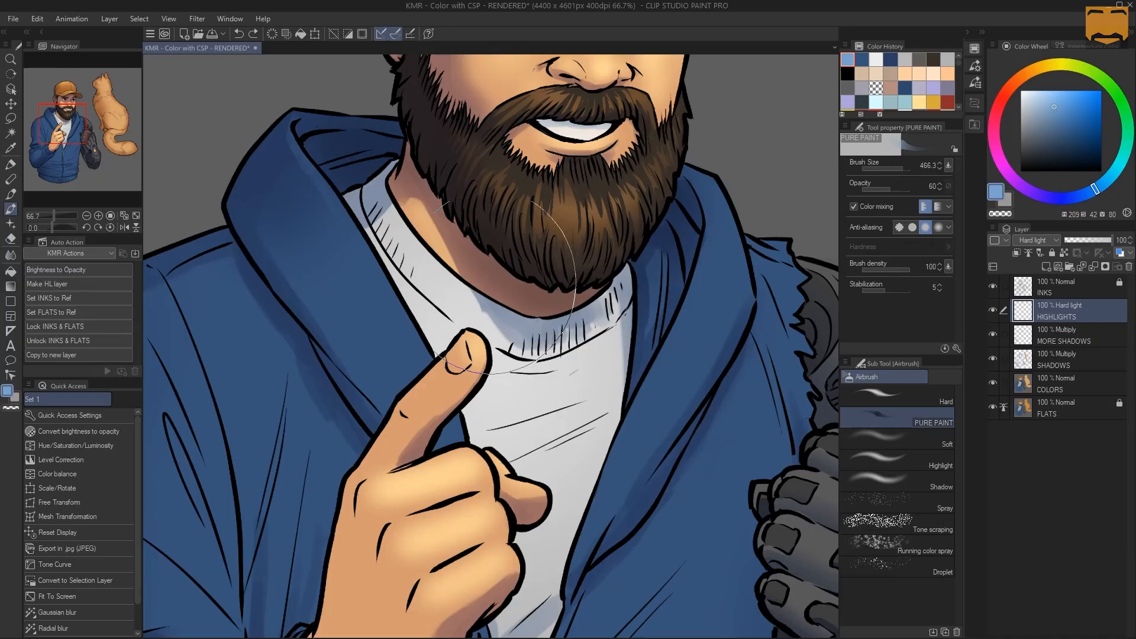
left_click_drag(442, 125, 413, 112)
mouse_move(328, 179)
left_mouse_down()
mouse_move(338, 206)
mouse_move(314, 162)
mouse_move(355, 236)
left_mouse_up()
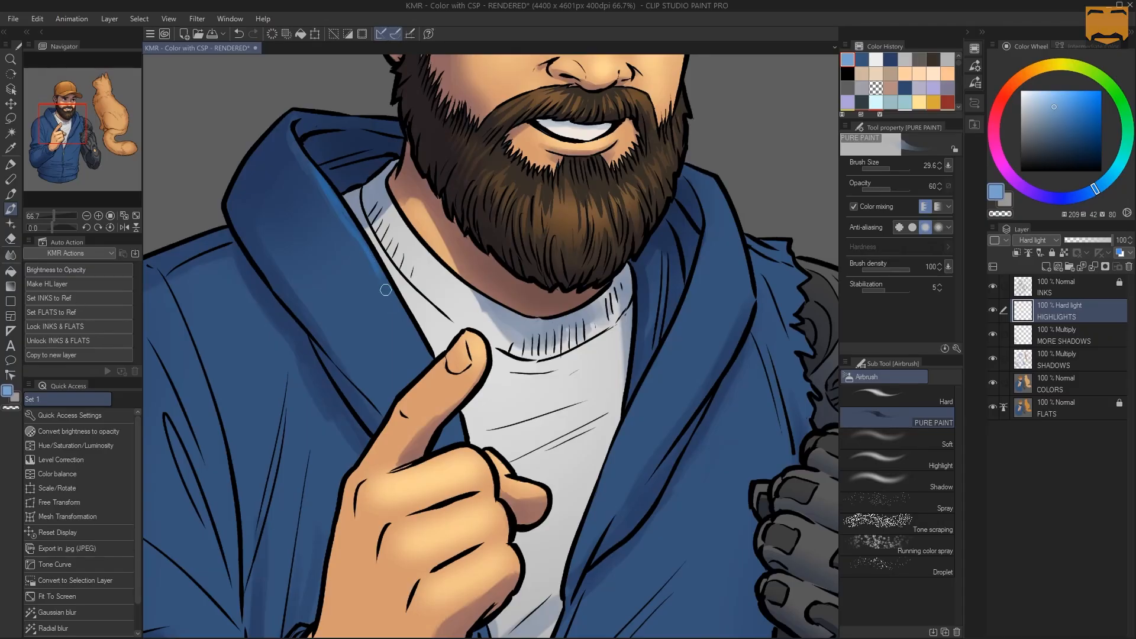
left_click_drag(413, 337, 425, 357)
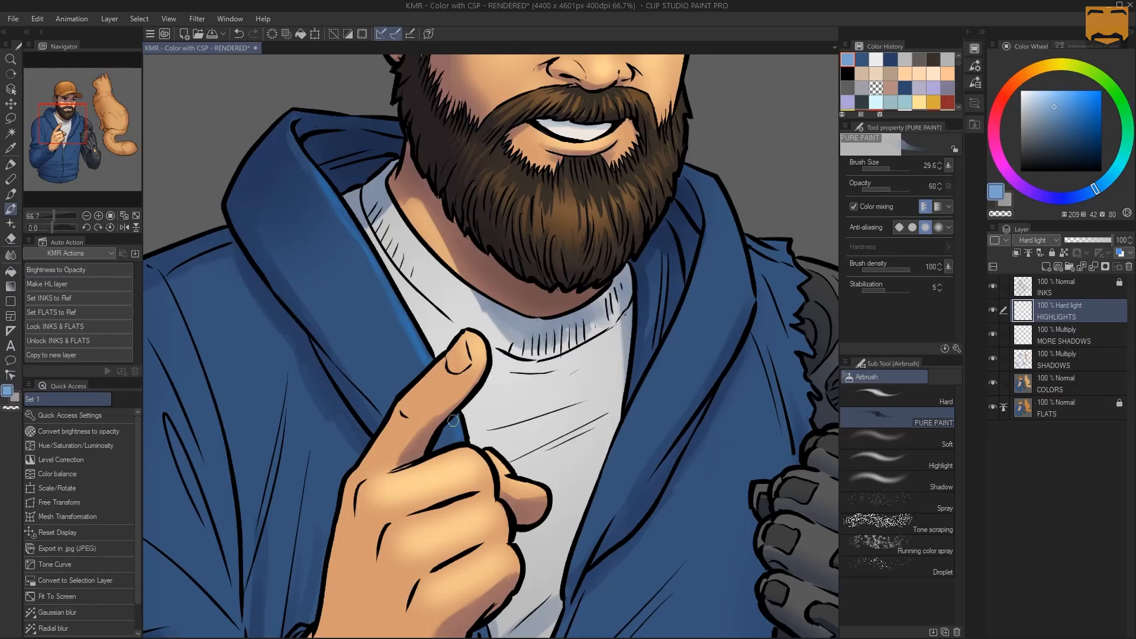
Try highlight strokes on the hood's other side, next to the mechanical arm, and undo them
left_click_drag(719, 202, 725, 206)
left_click_drag(693, 171, 720, 227)
key("ctrl+z")
key("ctrl+z")
key("ctrl+z")
Lower the PURE PAINT opacity to 27 and paint softer highlights along the hood side nearest the mechanical arm at a size of about 47
left_click_drag(895, 183, 873, 190)
left_click_drag(702, 181, 711, 199)
mouse_move(711, 268)
left_mouse_down()
mouse_move(716, 214)
mouse_move(695, 307)
mouse_move(626, 424)
mouse_move(715, 244)
left_mouse_up()
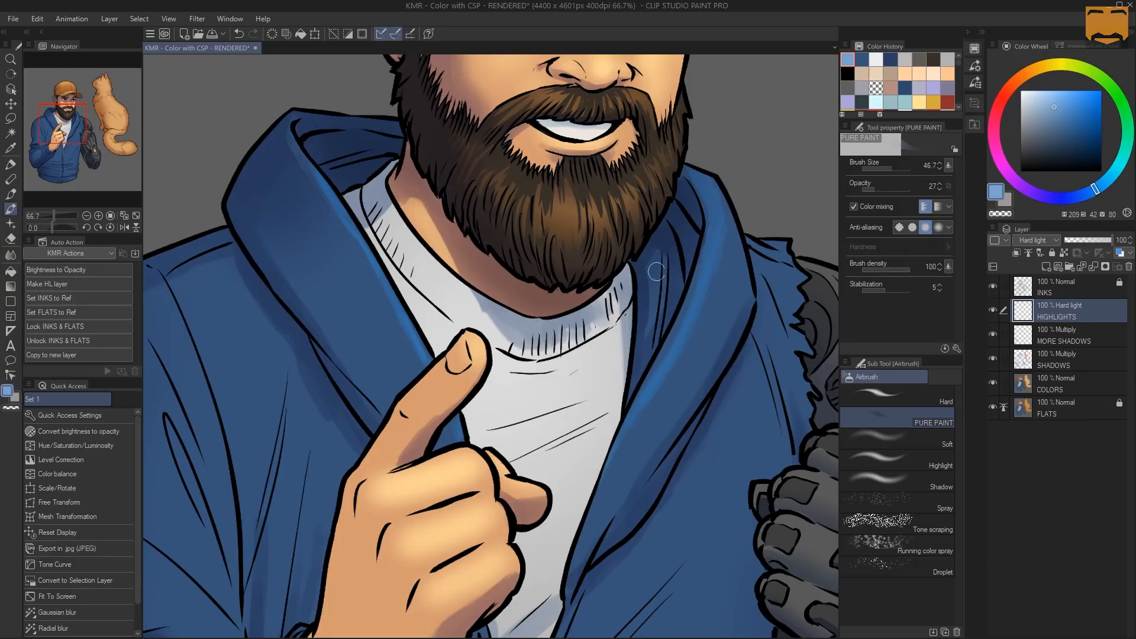
left_click(633, 272, "alt")
left_click(633, 272, "alt")
left_click_drag(701, 266, 646, 254)
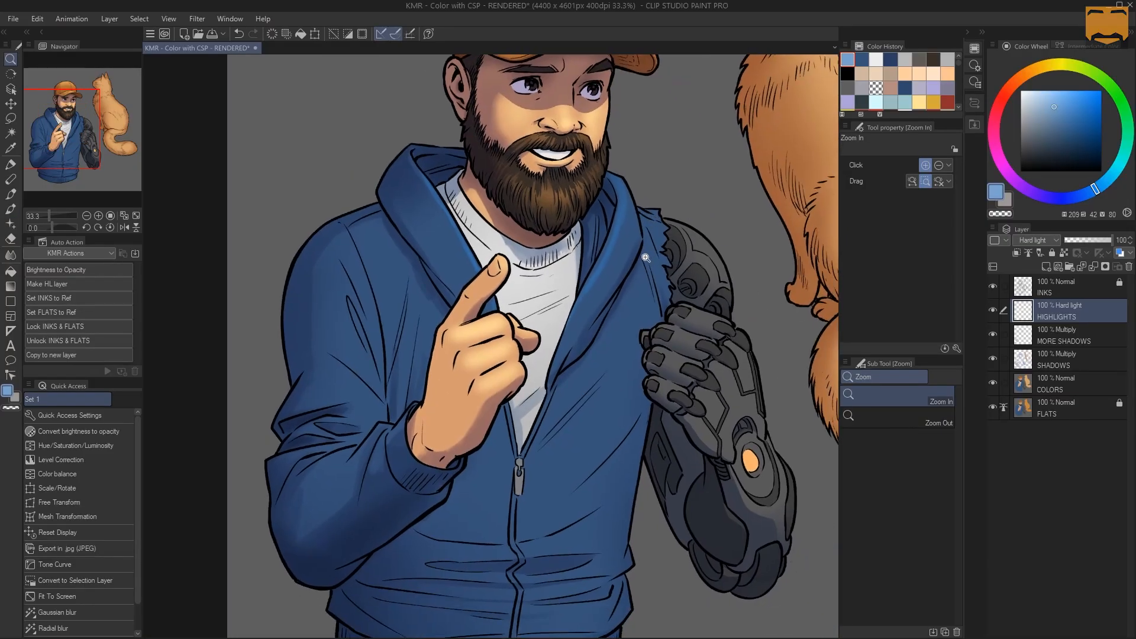
Paint blue highlights over the pointing arm's sleeve, from the upper arm and elbow folds to the cuff, at a brush size of about 136
left_click(647, 254, "ctrl")
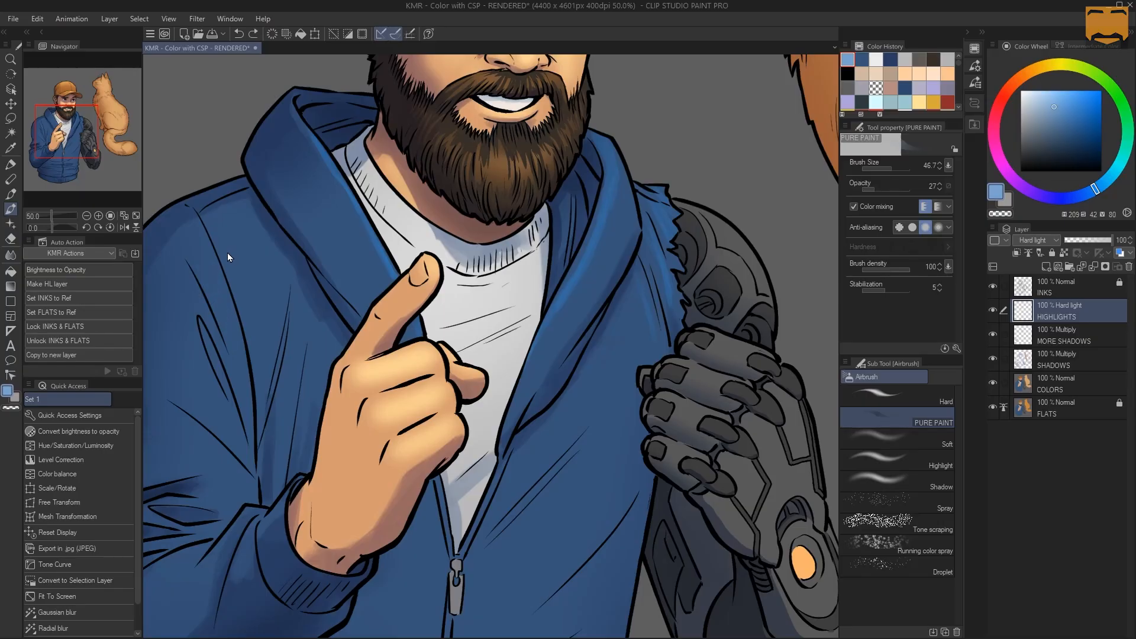
mouse_move(214, 254)
left_mouse_down()
mouse_move(237, 258)
mouse_move(227, 334)
mouse_move(223, 324)
mouse_move(204, 331)
mouse_move(206, 421)
mouse_move(278, 314)
left_mouse_up()
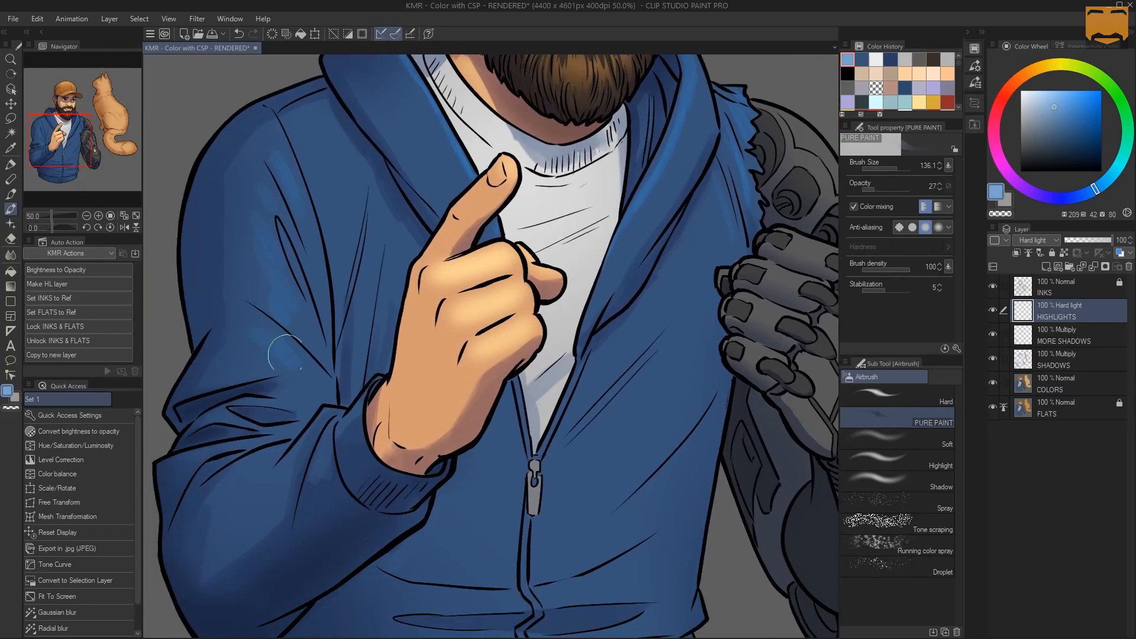
mouse_move(286, 353)
left_mouse_down()
mouse_move(220, 370)
mouse_move(254, 336)
mouse_move(271, 359)
mouse_move(264, 332)
mouse_move(305, 344)
mouse_move(289, 395)
mouse_move(312, 367)
mouse_move(305, 437)
mouse_move(289, 455)
mouse_move(325, 421)
mouse_move(263, 490)
mouse_move(270, 461)
mouse_move(233, 482)
mouse_move(249, 466)
mouse_move(228, 491)
mouse_move(250, 476)
mouse_move(246, 492)
mouse_move(274, 482)
mouse_move(231, 529)
mouse_move(234, 488)
mouse_move(249, 520)
mouse_move(239, 534)
mouse_move(294, 454)
mouse_move(251, 520)
left_mouse_up()
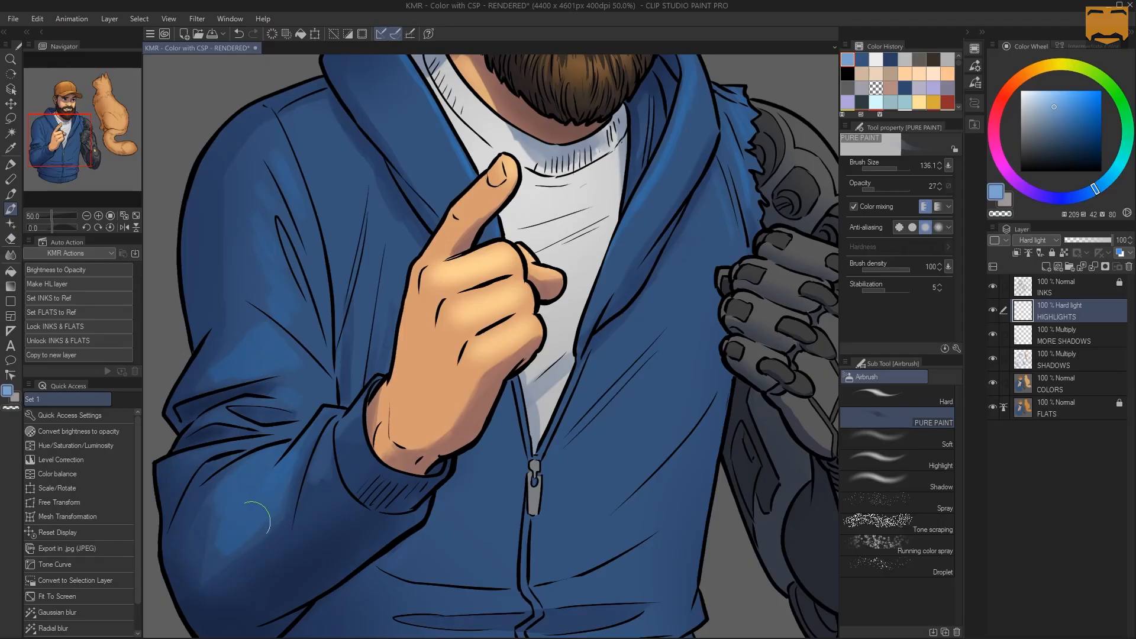
key("ctrl+space")
left_click(342, 420, "ctrl")
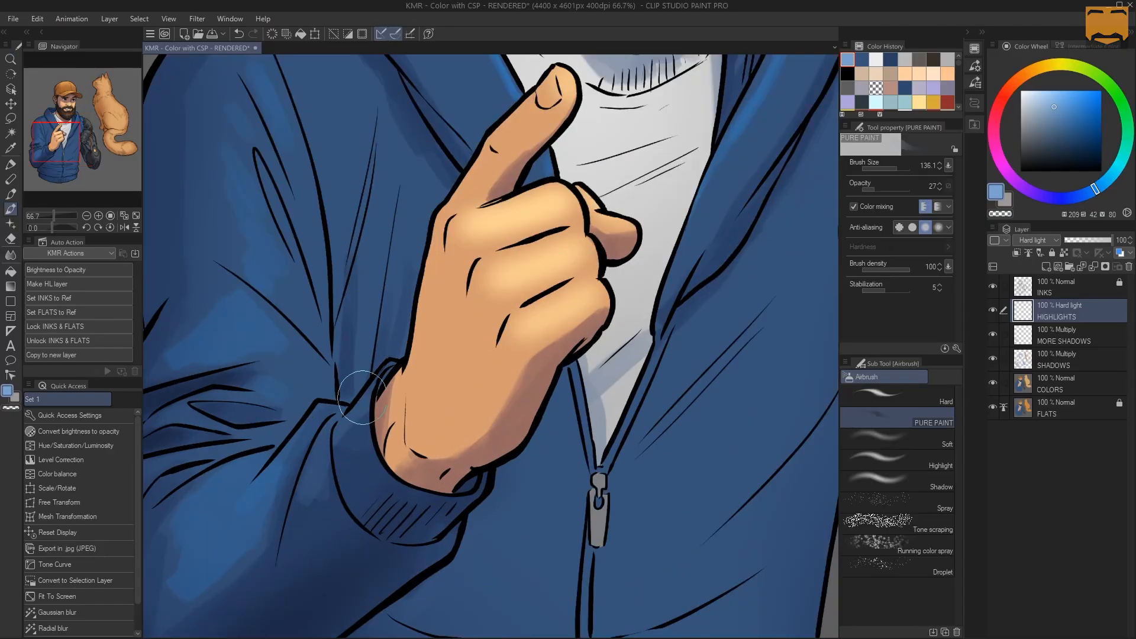
left_click_drag(362, 398, 320, 409)
Enlarge the PURE PAINT brush to about 358 for broad, soft highlights across the hoodie
key("alt+space")
left_click(383, 311, "alt")
left_click(383, 311, "alt")
left_click_drag(320, 255, 365, 243)
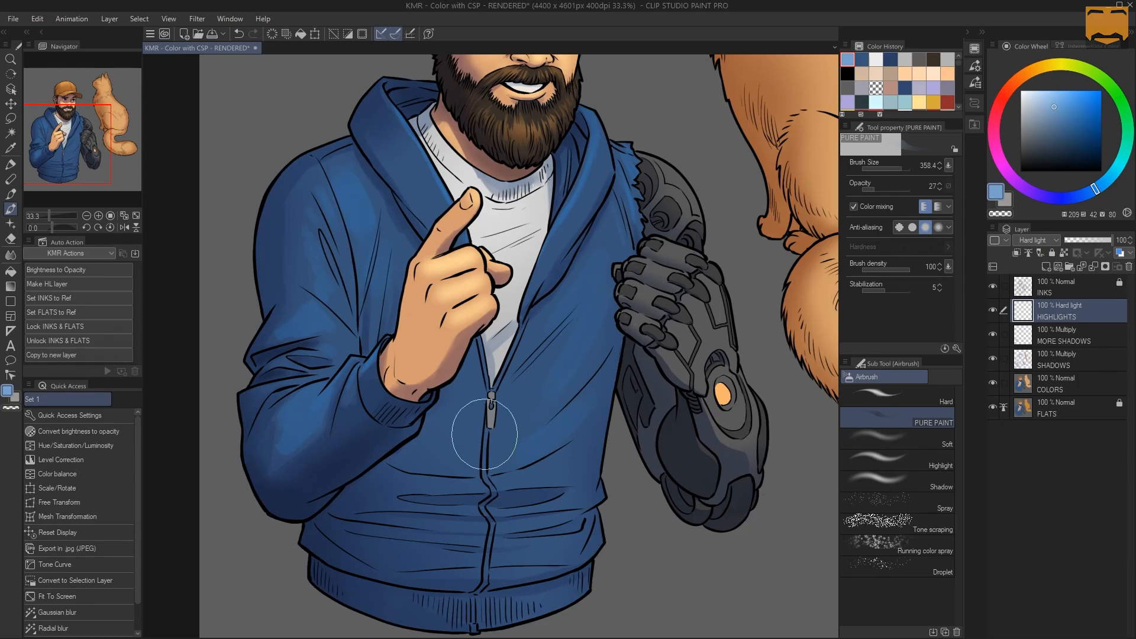
Paint highlights between the fabric folds on the hoodie's front around the zipper and waist with brush sizes of about 90 and 71
key("ctrl+space")
left_click_drag(580, 354, 591, 277)
left_click(546, 329)
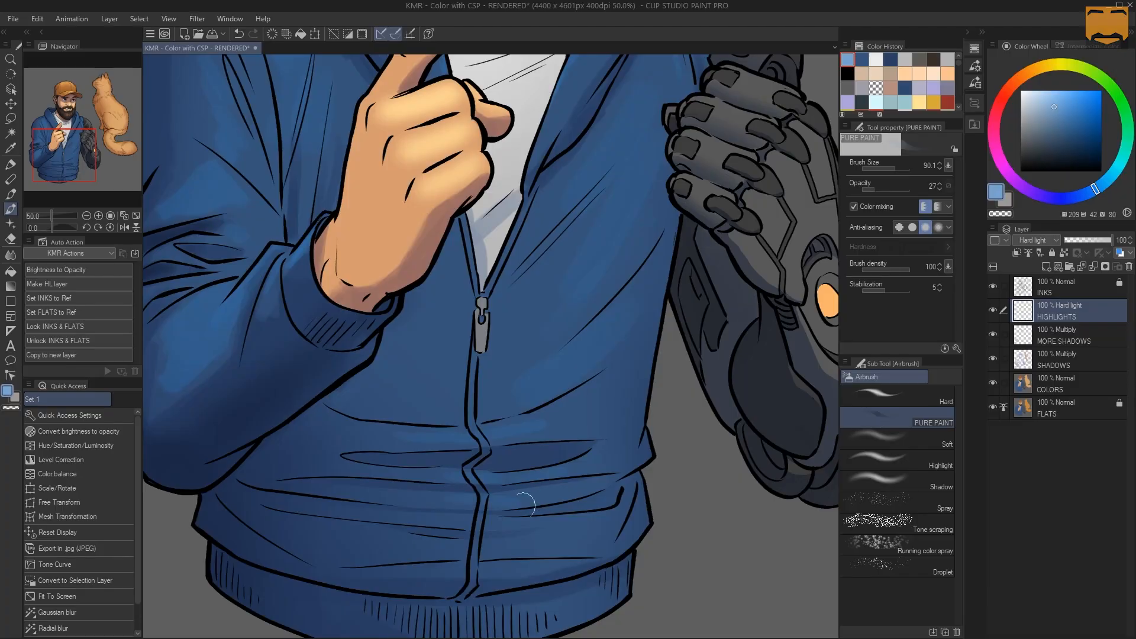
key("slash")
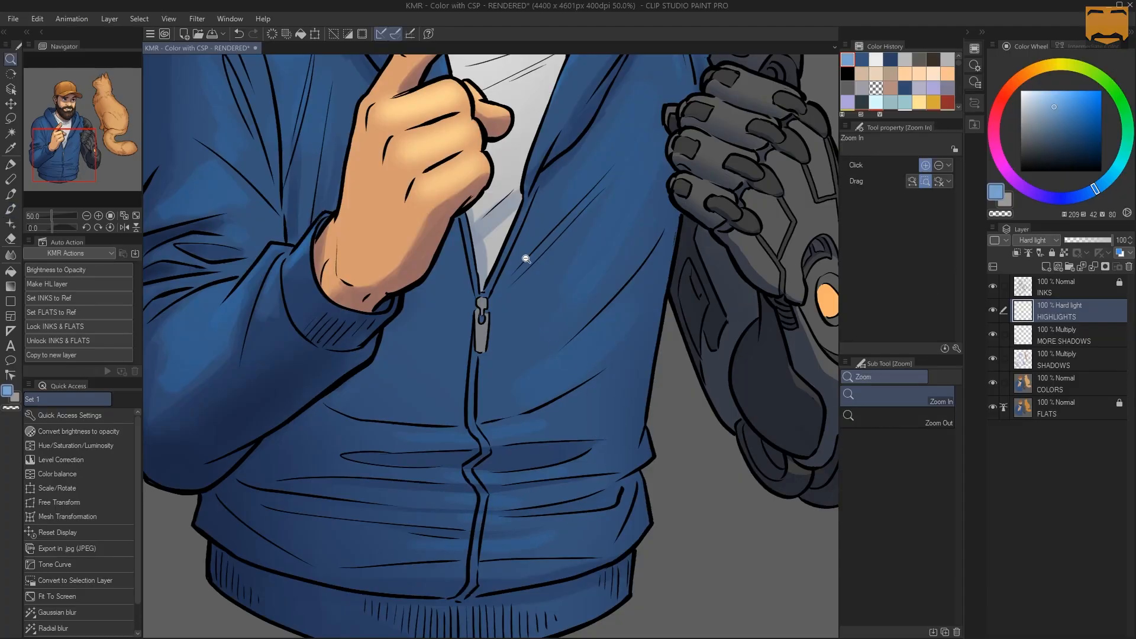
scroll(526, 258, "down", 4)
scroll(553, 250, "up", 3)
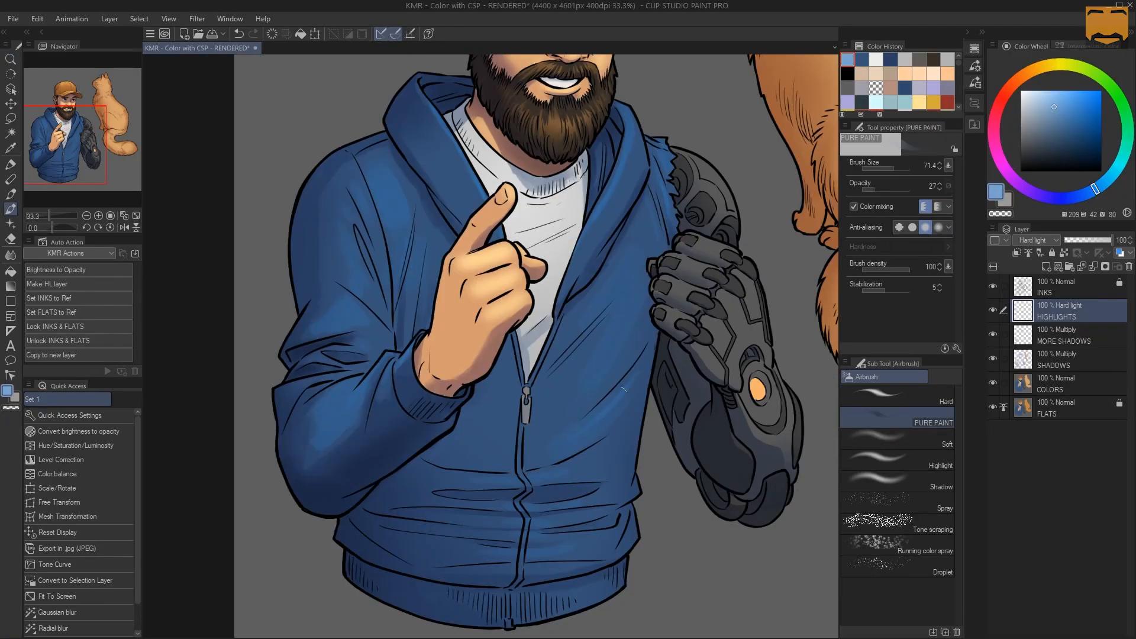
left_click_drag(586, 426, 625, 381)
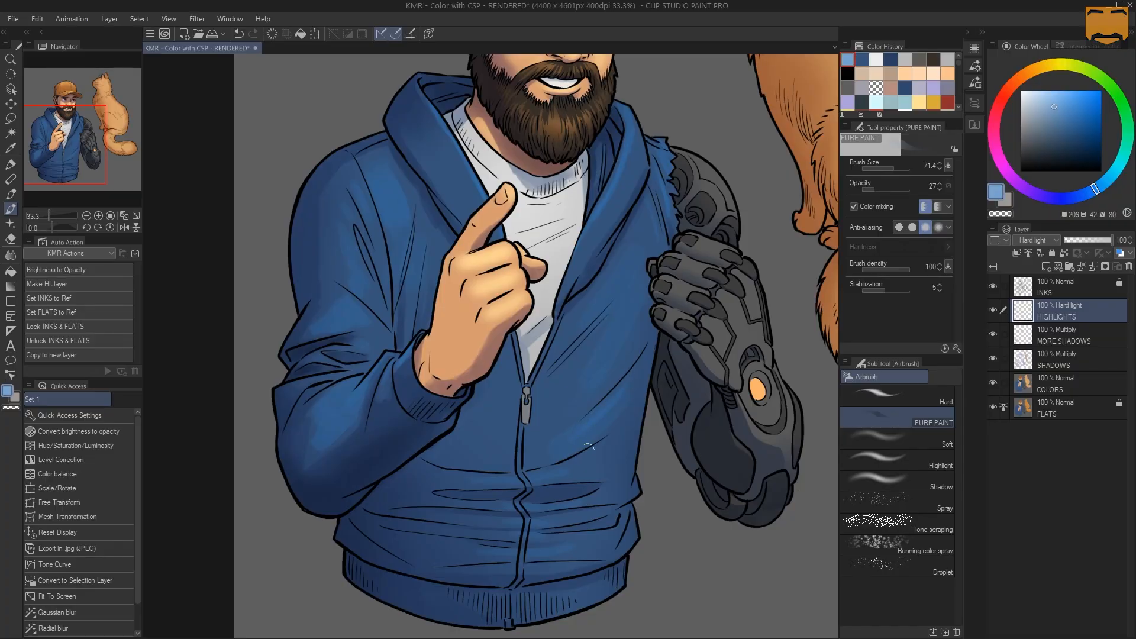